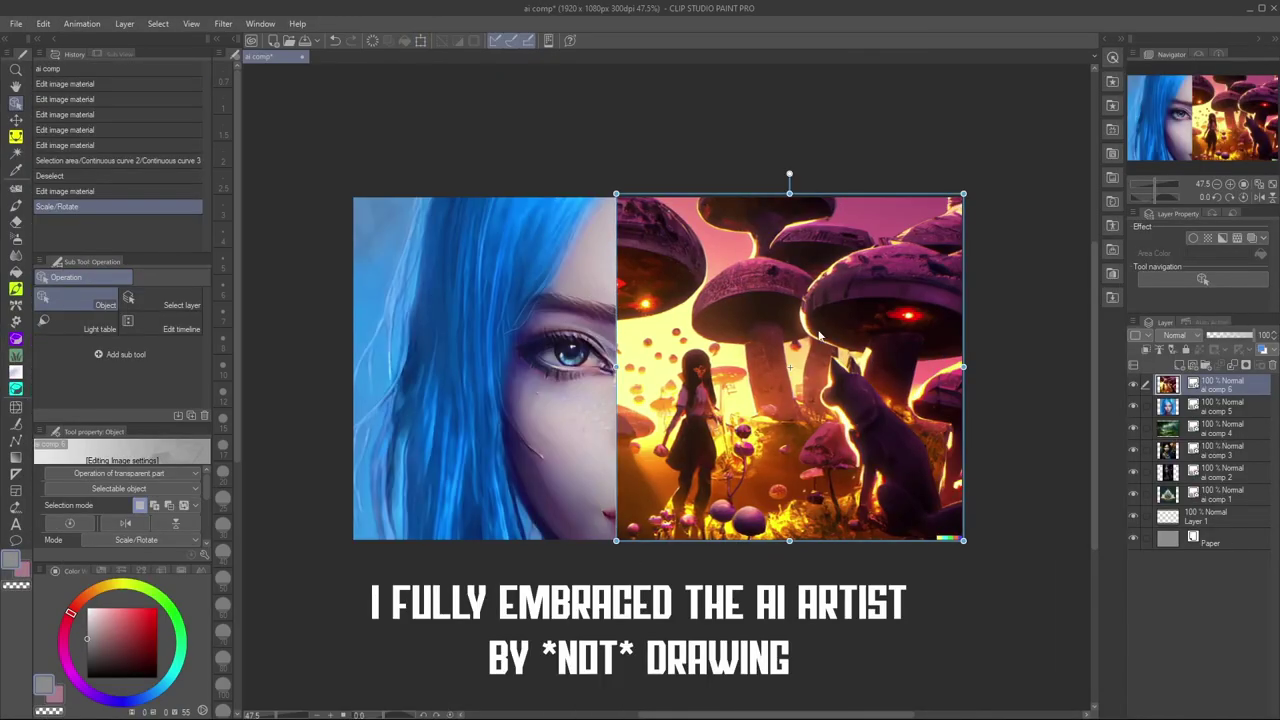
Paste a copy of the mushroom scene, flip it horizontally, and align it against the original as a mirrored left half
key("ctrl+v")
left_click_drag(824, 324, 801, 324)
left_click(125, 523)
left_click_drag(808, 396, 550, 398)
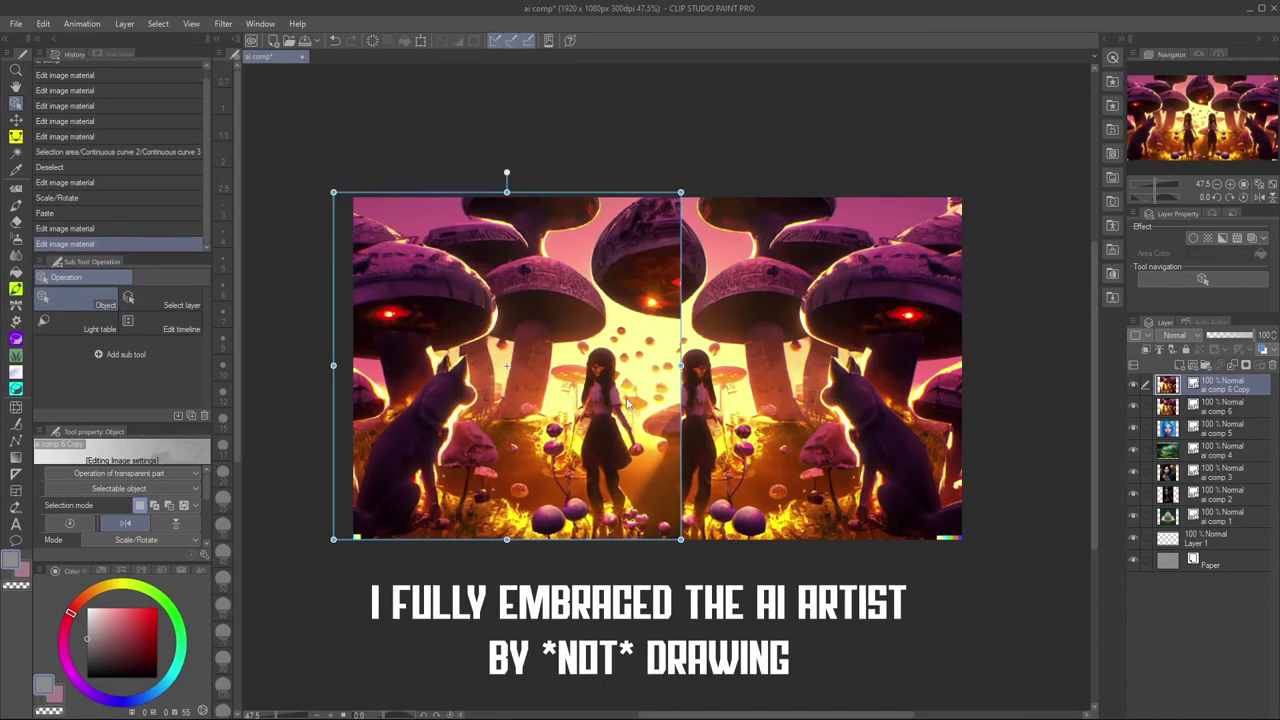
left_click_drag(653, 408, 586, 403)
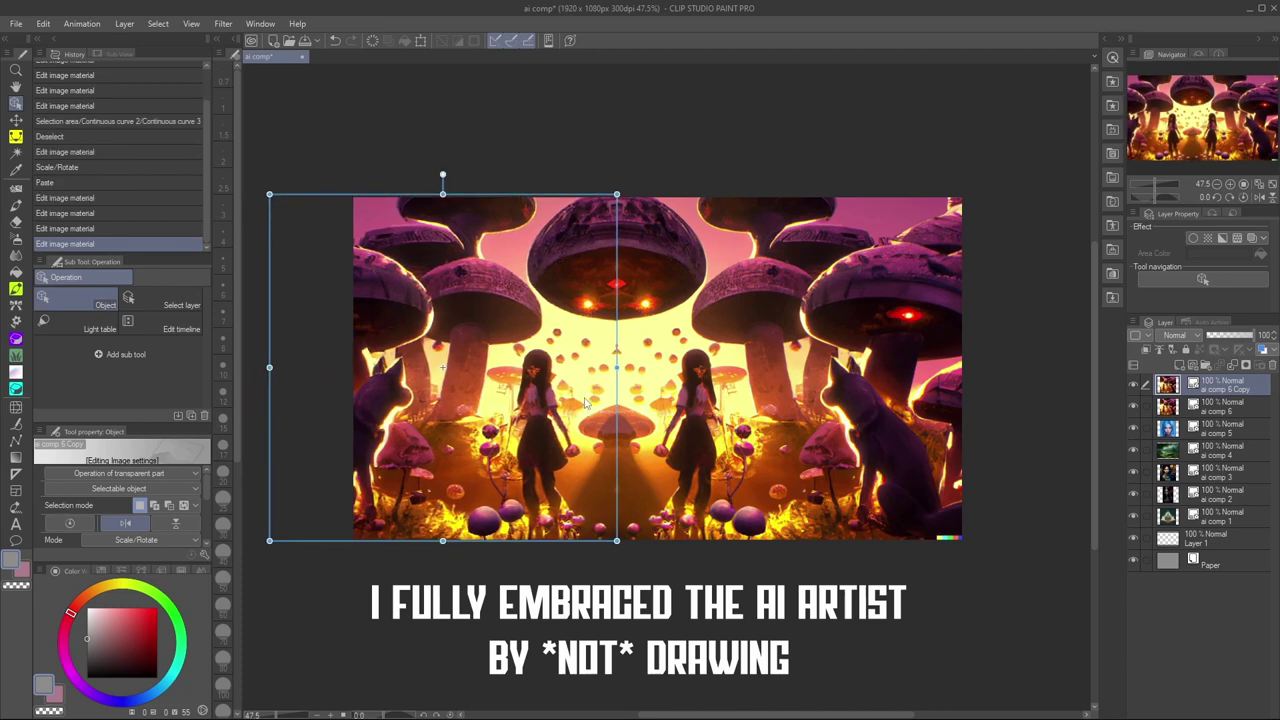
Rasterize the ai comp 6 Copy and ai comp 6 layers
left_click(1240, 430)
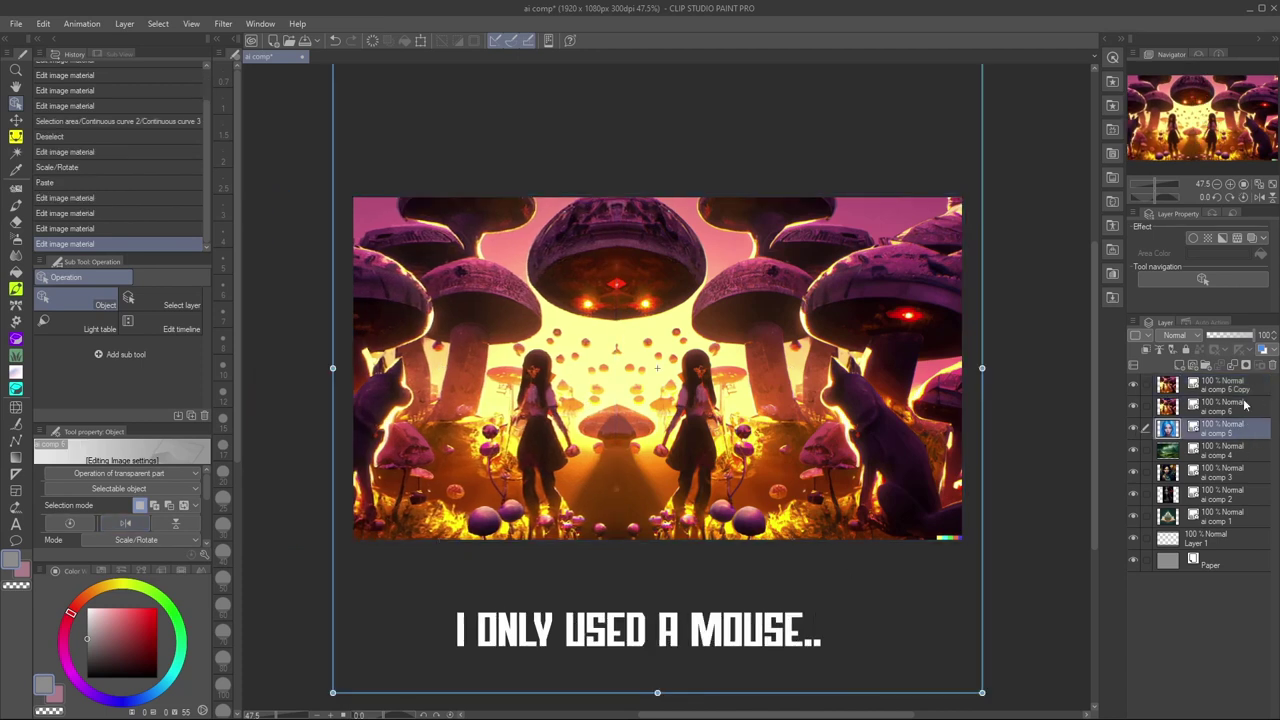
left_click(1240, 390)
right_click(1240, 391)
left_click(1179, 263)
right_click(1237, 406)
left_click(1213, 263)
Bring the ai comp 5 layer to the front, shrink the blue-haired portrait, and place it over the left girl
left_click(1230, 432)
left_click_drag(1229, 432, 1229, 379)
left_click_drag(981, 692, 796, 507)
left_click_drag(750, 430, 806, 557)
left_click_drag(851, 635, 757, 541)
mouse_move(713, 465)
left_mouse_down()
mouse_move(749, 686)
mouse_move(707, 486)
left_mouse_up()
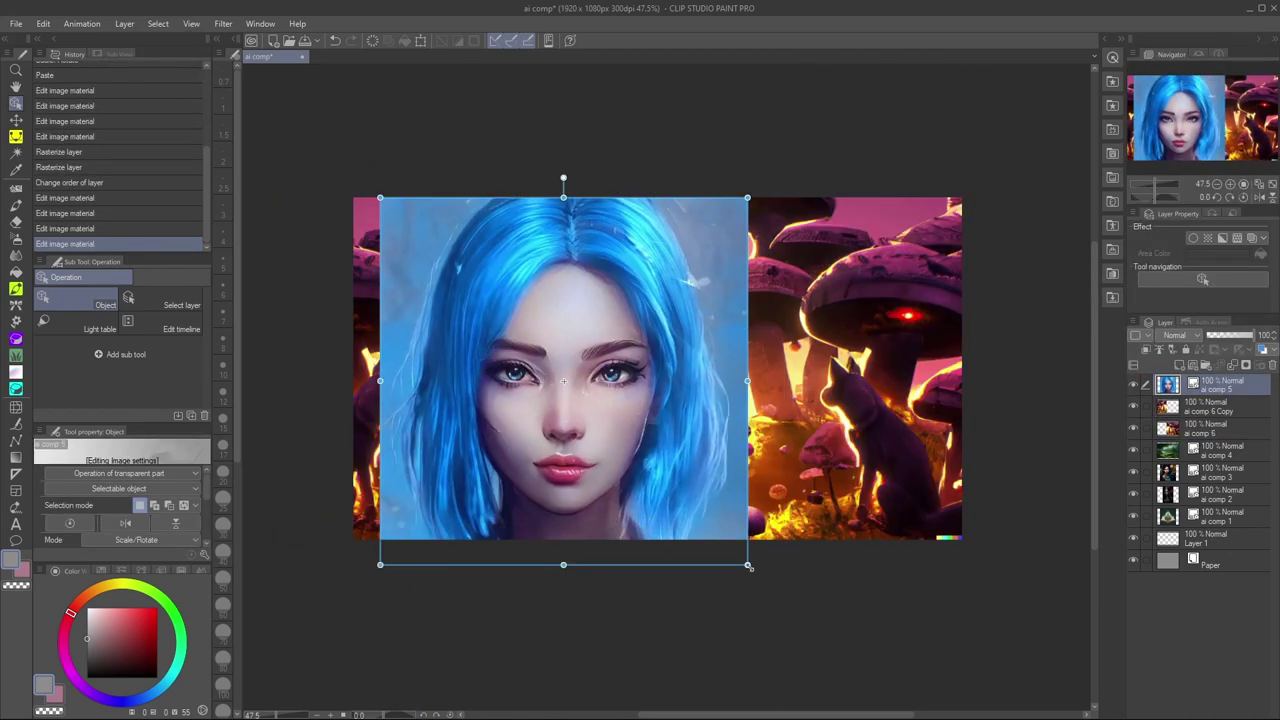
left_click_drag(750, 567, 598, 415)
left_click_drag(558, 332, 612, 392)
left_click_drag(653, 474, 632, 453)
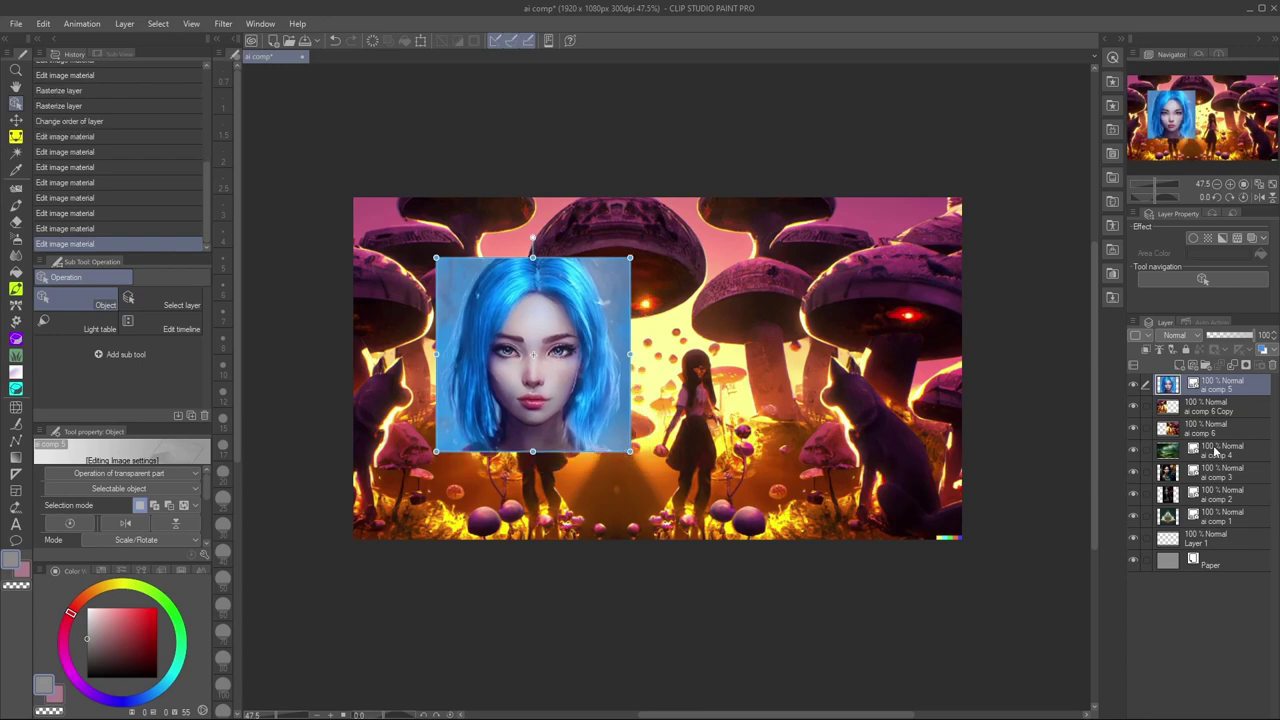
Place the ai comp 4 layer just below ai comp 5 and enlarge the green landscape to cover the whole canvas
left_click(1236, 452)
left_click_drag(1237, 452, 1237, 397)
left_click_drag(860, 515, 996, 611)
left_click_drag(904, 489, 792, 422)
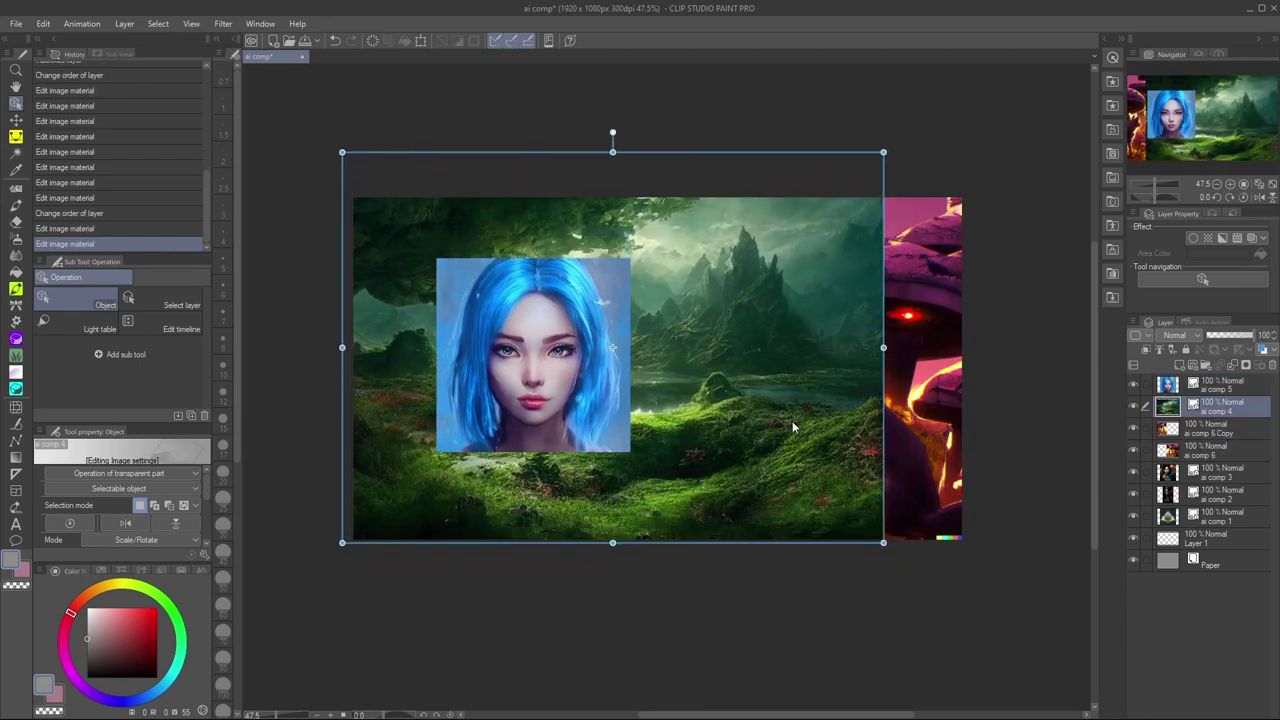
left_click_drag(884, 543, 944, 586)
left_click_drag(944, 369, 955, 369)
left_click_drag(921, 422, 930, 422)
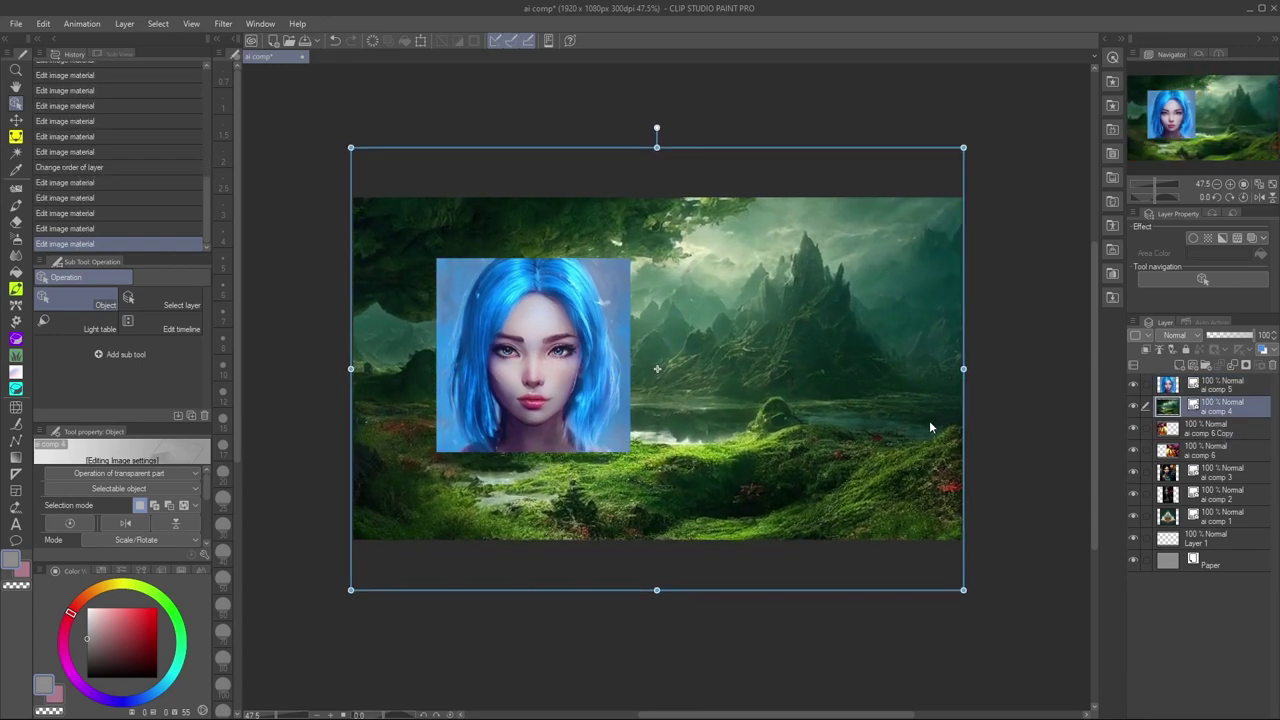
Try Multiply and Lighten on the ai comp 4 landscape layer, and set its blending mode to Saturation
left_click(1186, 335)
left_click(1189, 380)
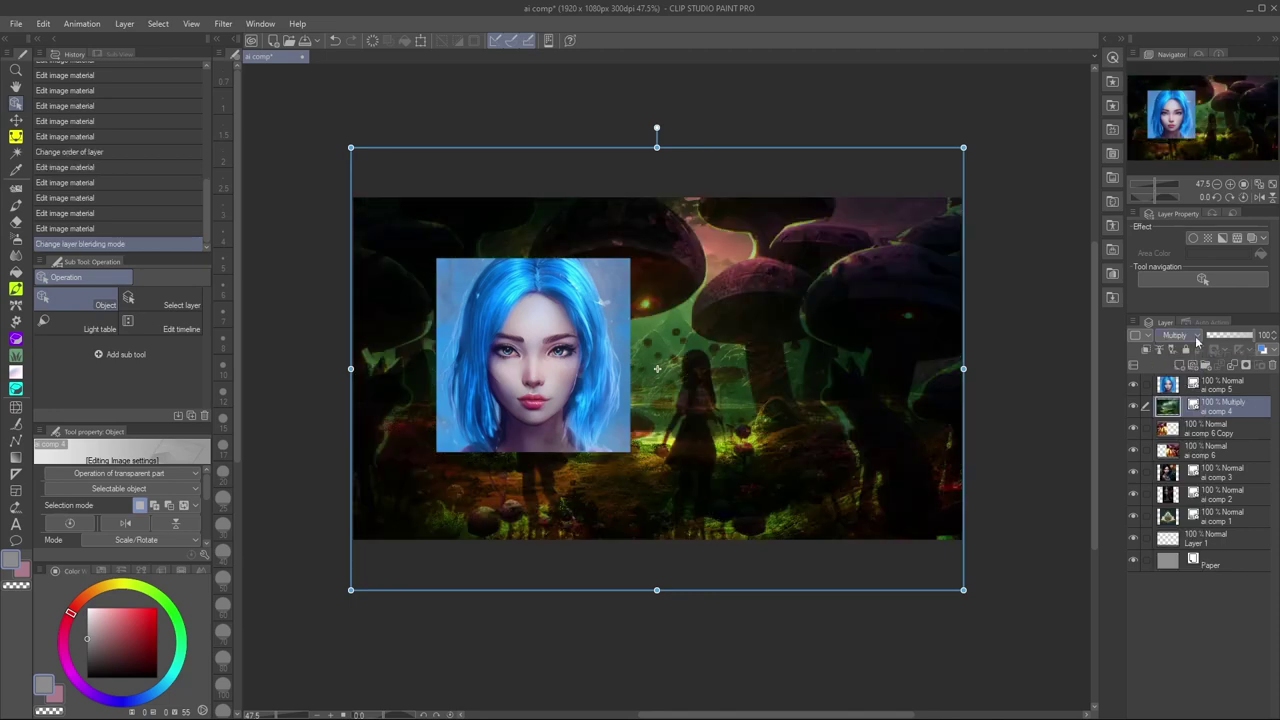
left_click(1197, 341)
left_click(1192, 430)
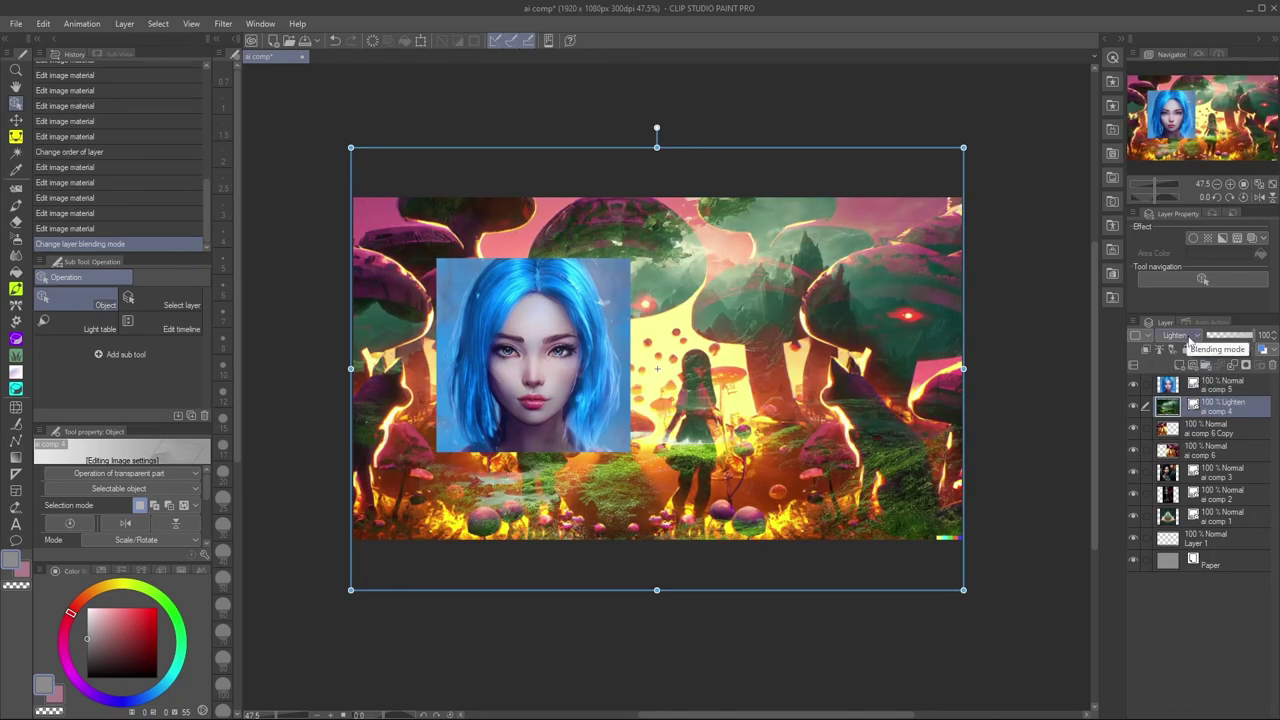
left_click(1192, 340)
left_click(1180, 616)
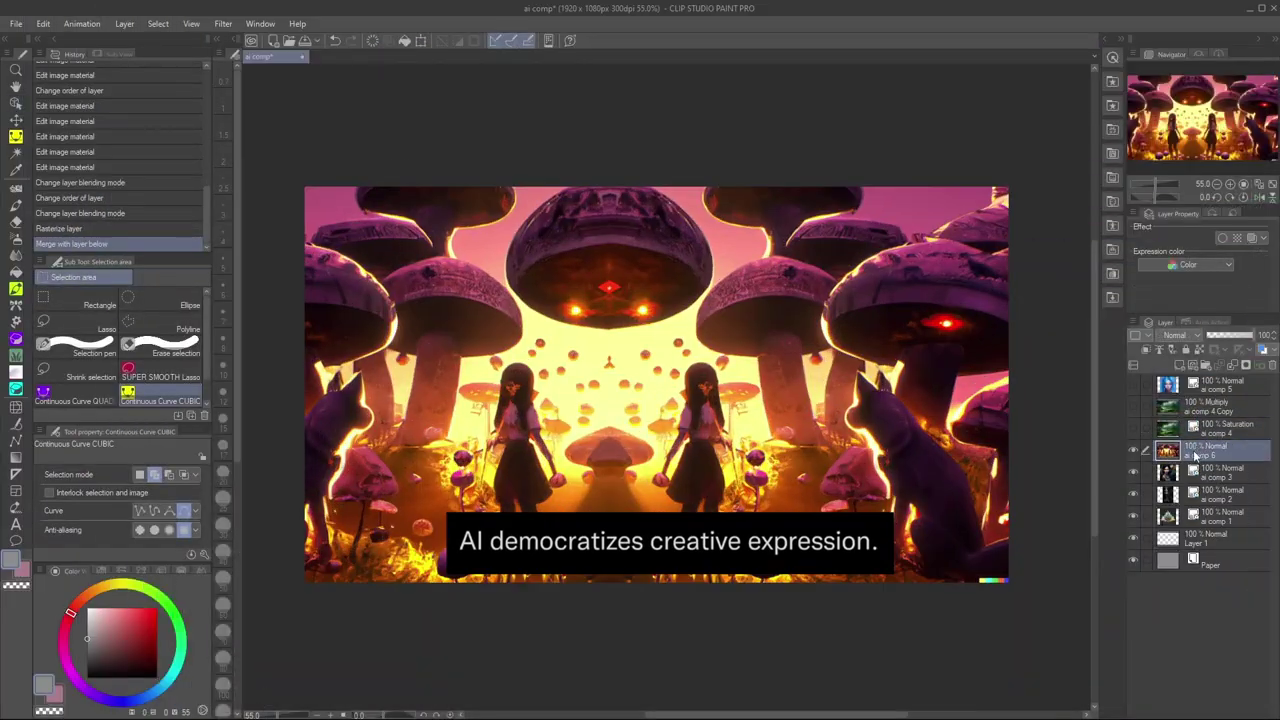
Auto select the pink sky in the upper-left corner of the merged mushroom layer
left_click(328, 197)
left_click(328, 197, "shift")
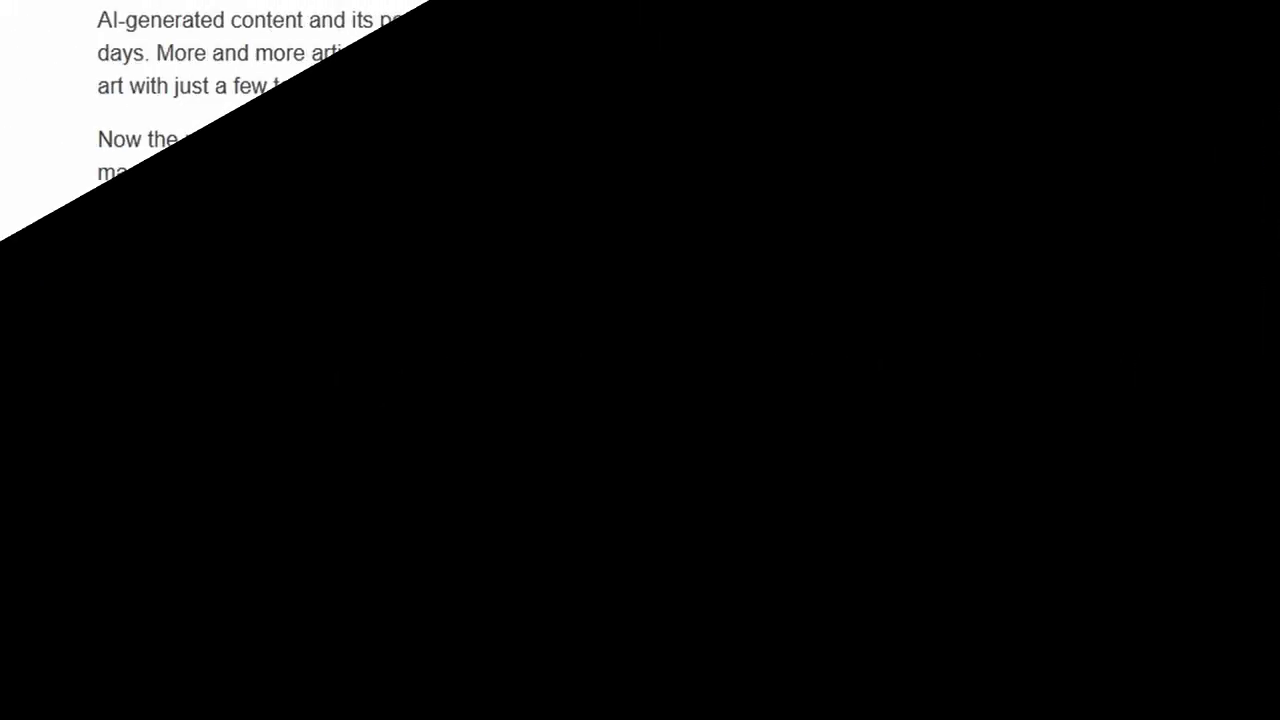
Switch to the copyright articles and highlight the passages on when AI-generated art qualifies for protection
left_click_drag(97, 294, 1015, 314)
left_click_drag(119, 372, 272, 463)
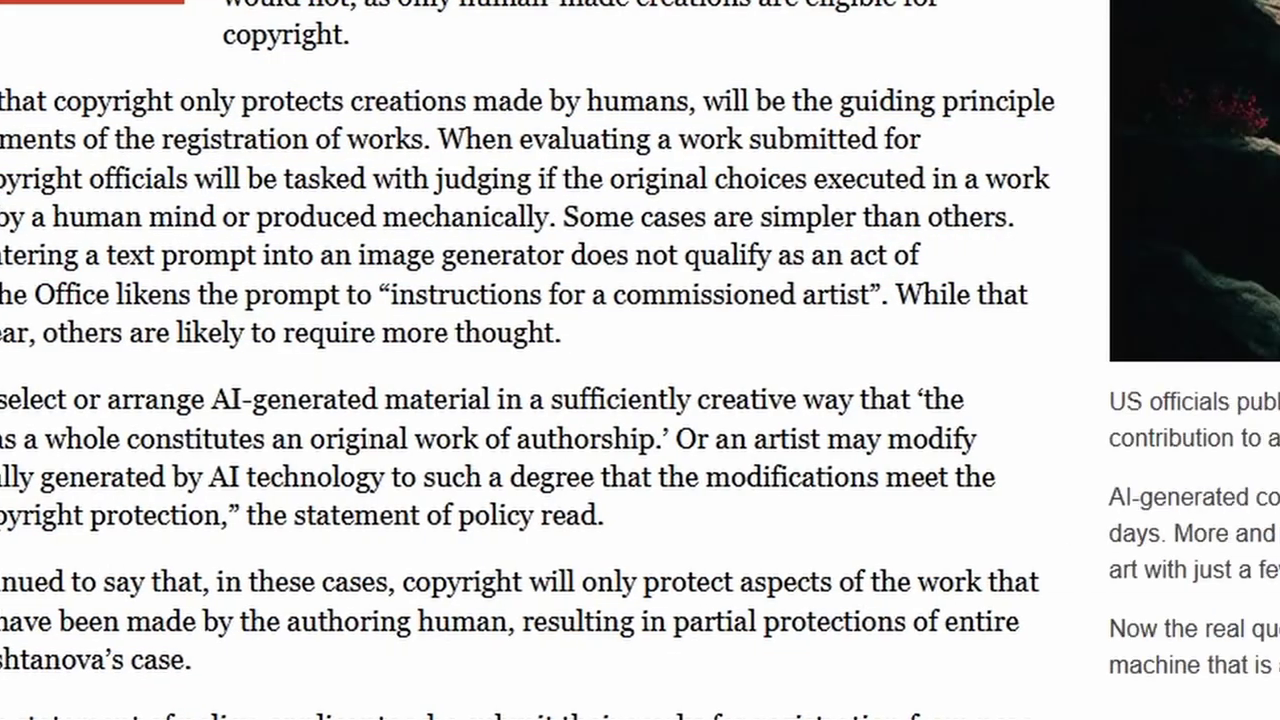
left_click_drag(783, 400, 963, 444)
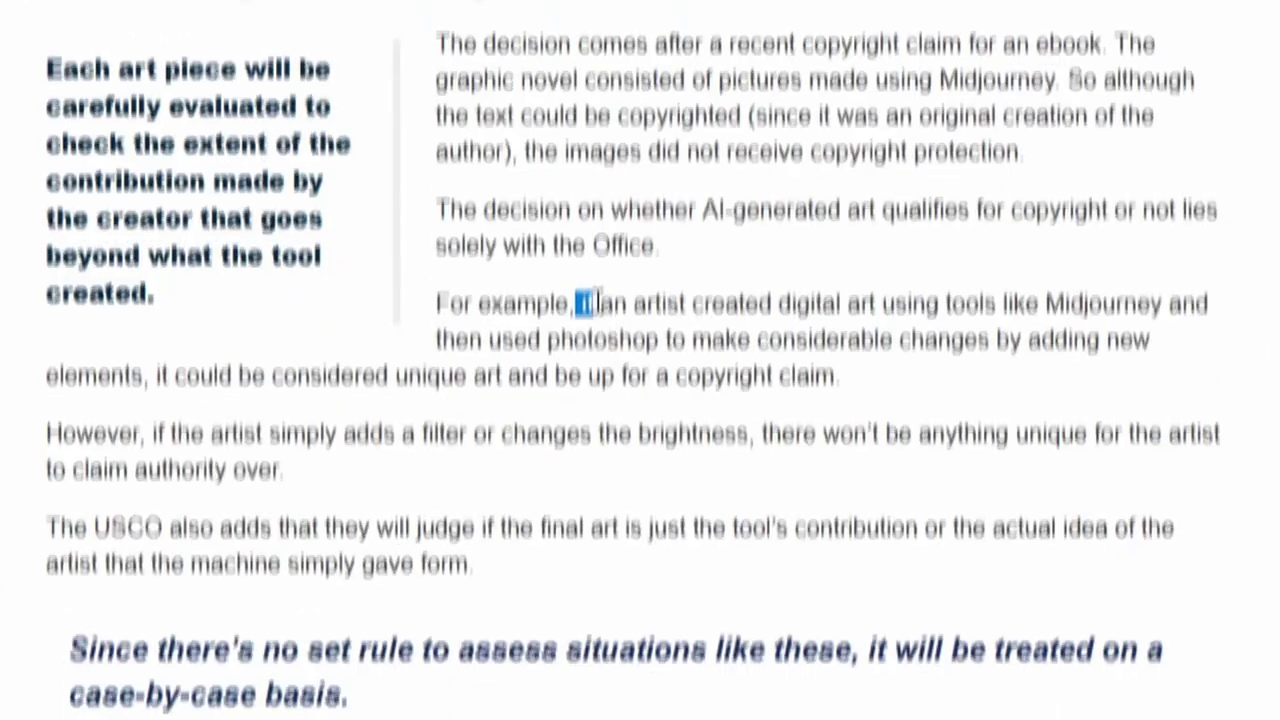
left_click_drag(590, 303, 843, 371)
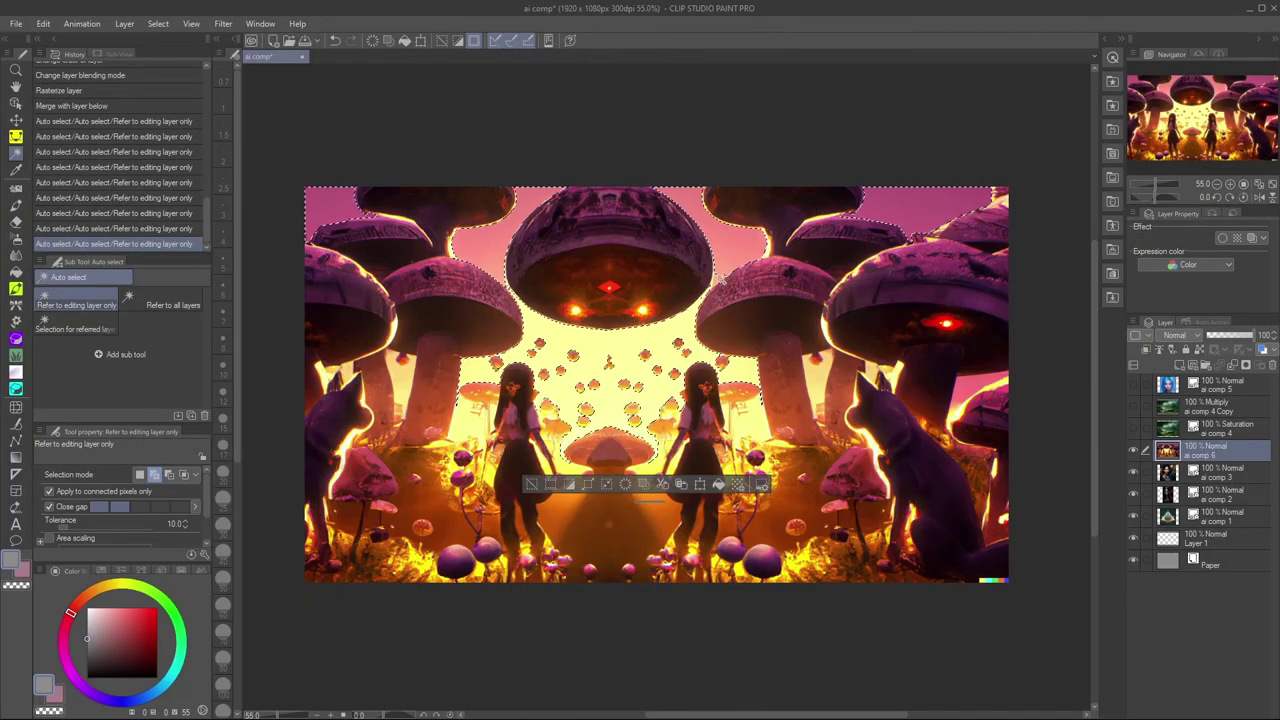
Extend the auto selection to the bright background gaps beside the mushroom stems, around the girls, and near both canvas edges
left_click(720, 280)
left_click(755, 415)
left_click(738, 425)
left_click(471, 432)
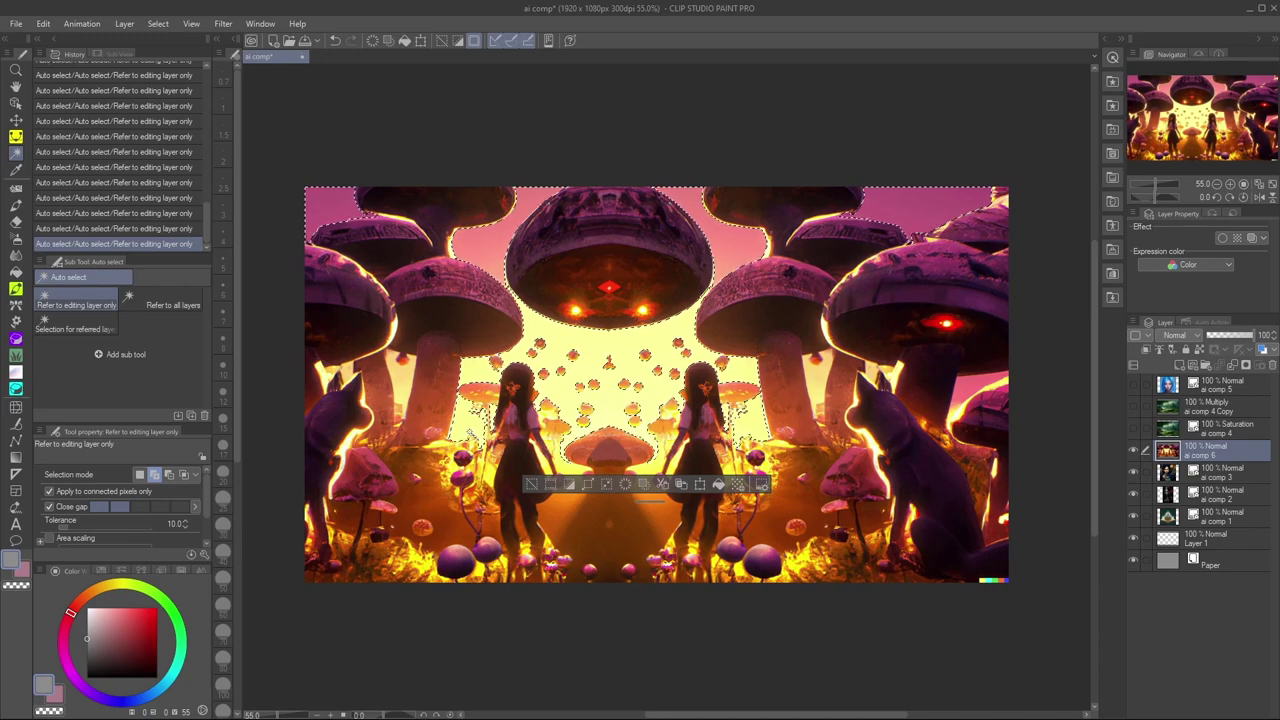
left_click(404, 388)
left_click(347, 374)
left_click(968, 391)
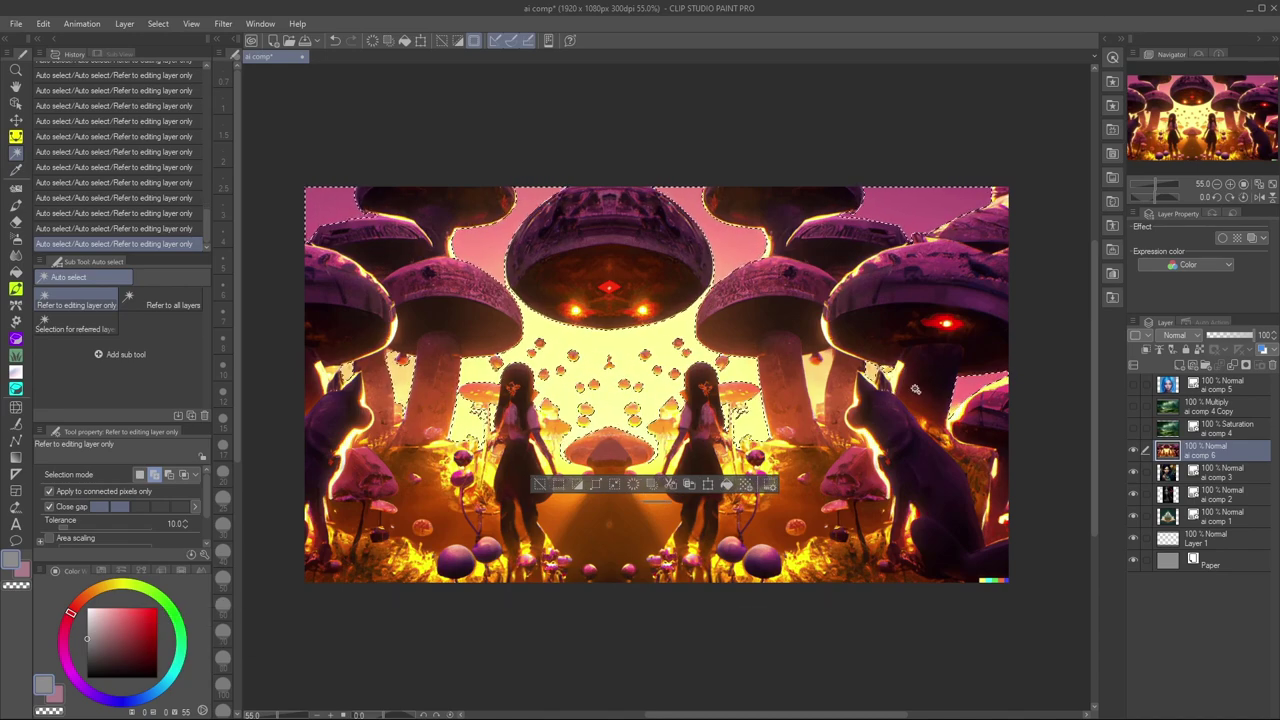
Undo the last two selection additions and add the background gap beside the left cat's ears to the selection
scroll(872, 385, "up", 6)
key("ctrl+z")
key("ctrl+z")
scroll(985, 358, "down", 6)
scroll(320, 340, "up", 4)
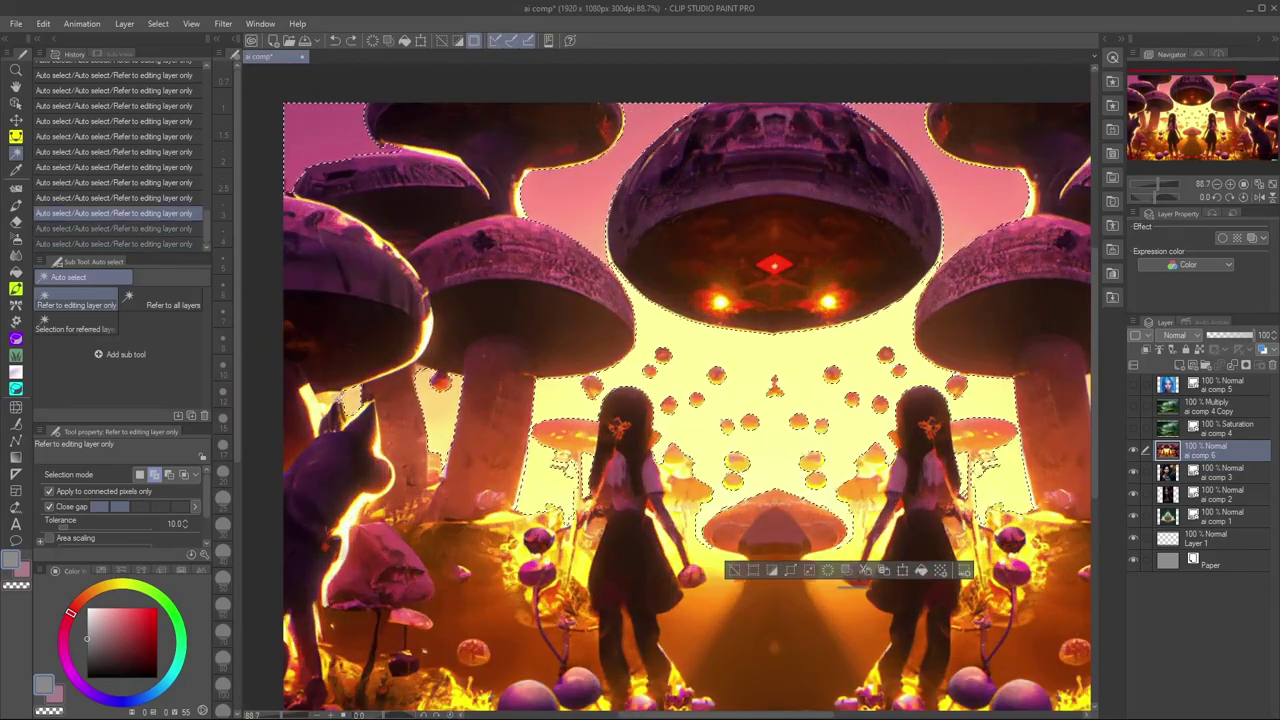
left_click(343, 400)
scroll(376, 357, "down", 4)
scroll(1010, 192, "up", 6)
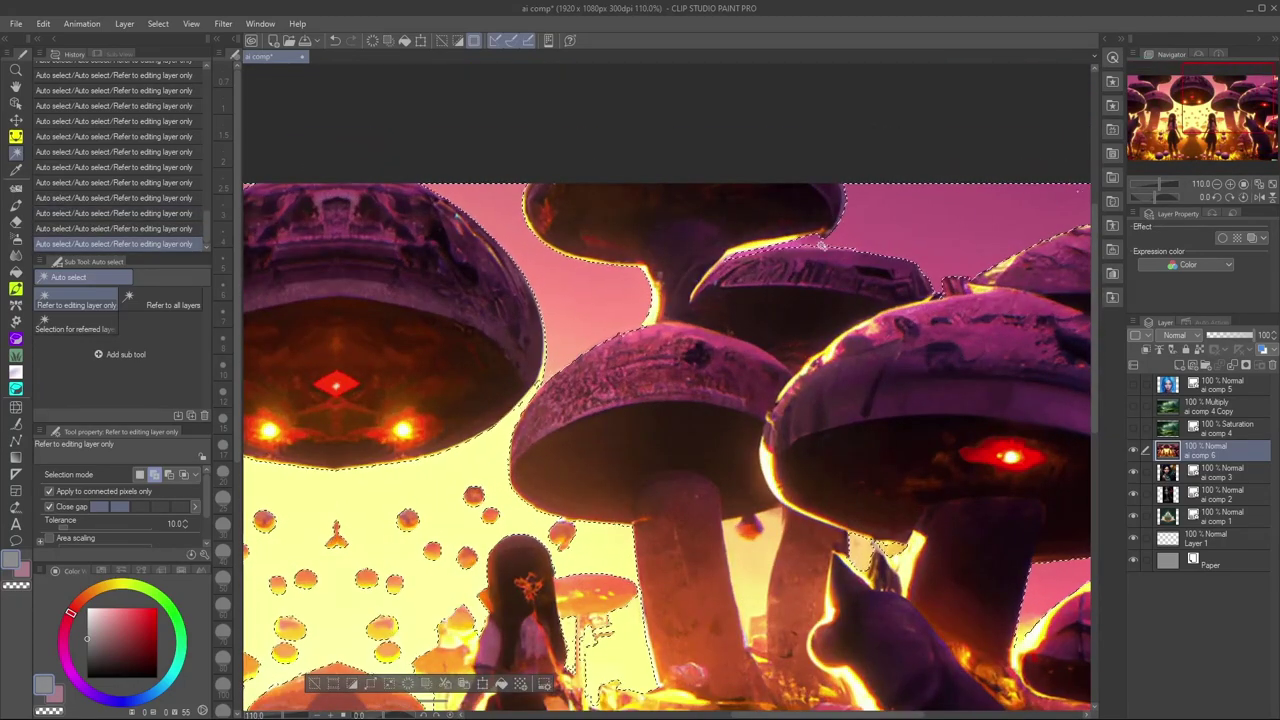
scroll(821, 243, "down", 3)
scroll(821, 243, "up", 1)
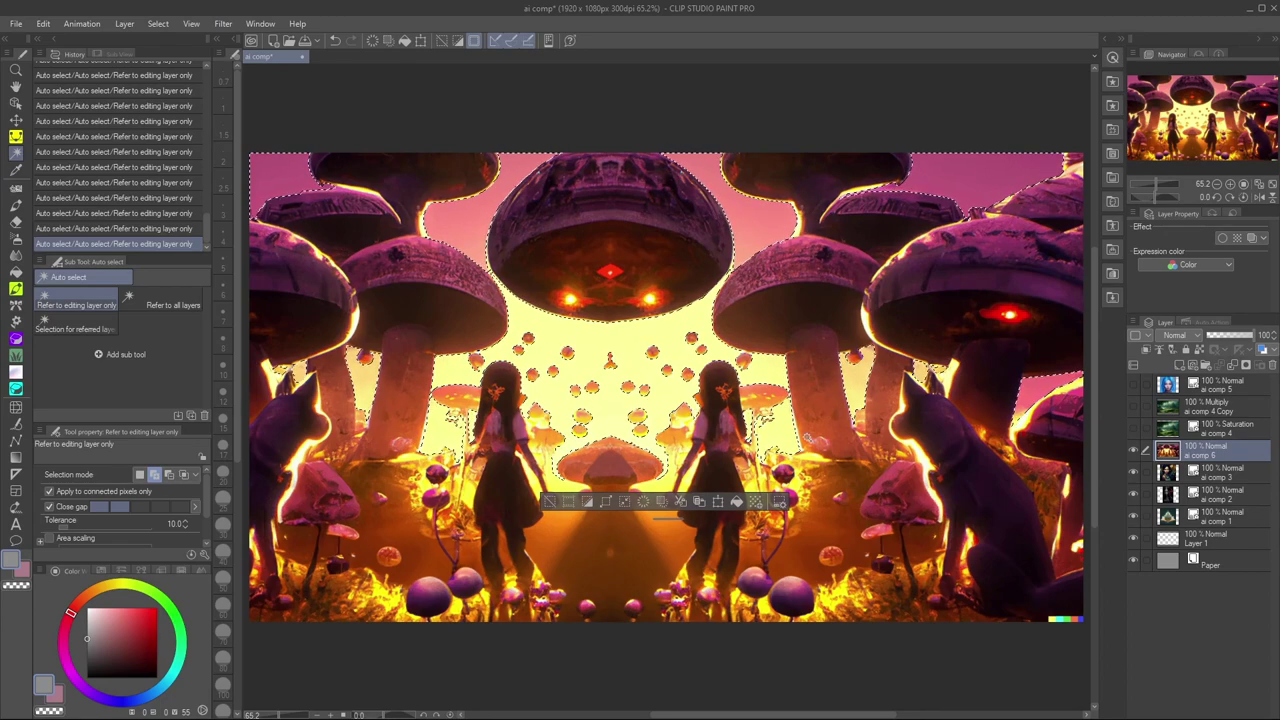
Cut and paste the selected background onto its own layer, deselect, and check the cutout by toggling the mushroom layer's visibility
left_click(681, 502)
left_click(550, 502)
left_click(1133, 473)
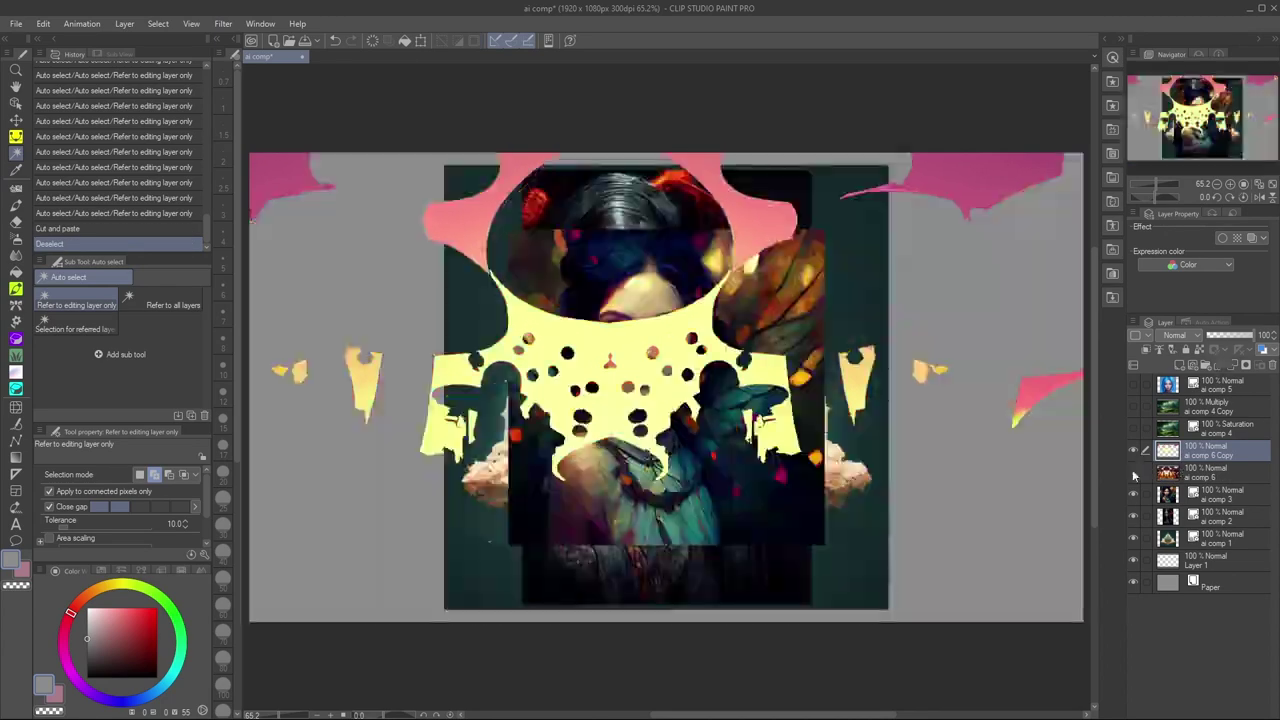
left_click(1133, 476)
Show the ai comp 4 Copy landscape layer, move it below ai comp 6, and set its blending mode to Normal
left_click(1133, 407)
left_click_drag(1225, 410, 1227, 479)
left_click(1182, 336)
left_click(1191, 350)
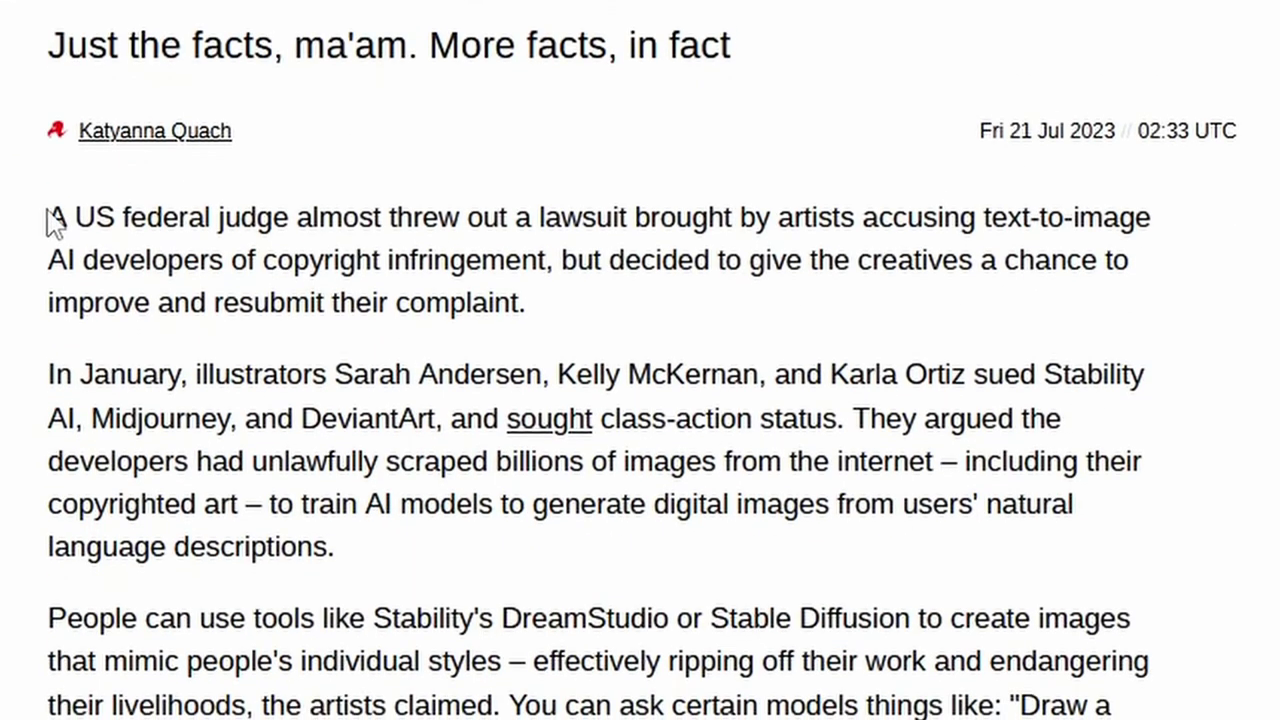
Switch to the lawsuit article and highlight the passages on the judge's view of the artists' copyright claims against AI developers
left_click_drag(46, 209, 527, 306)
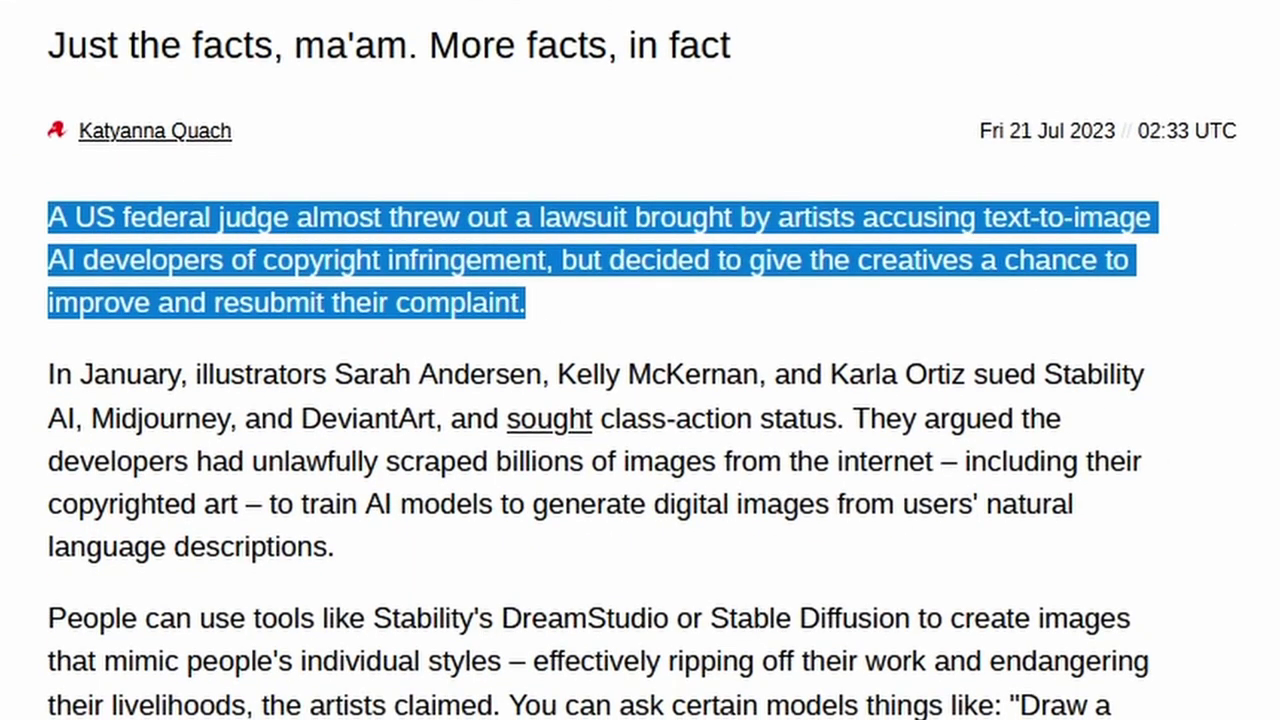
scroll(640, 360, "down", 15)
left_click_drag(307, 171, 570, 171)
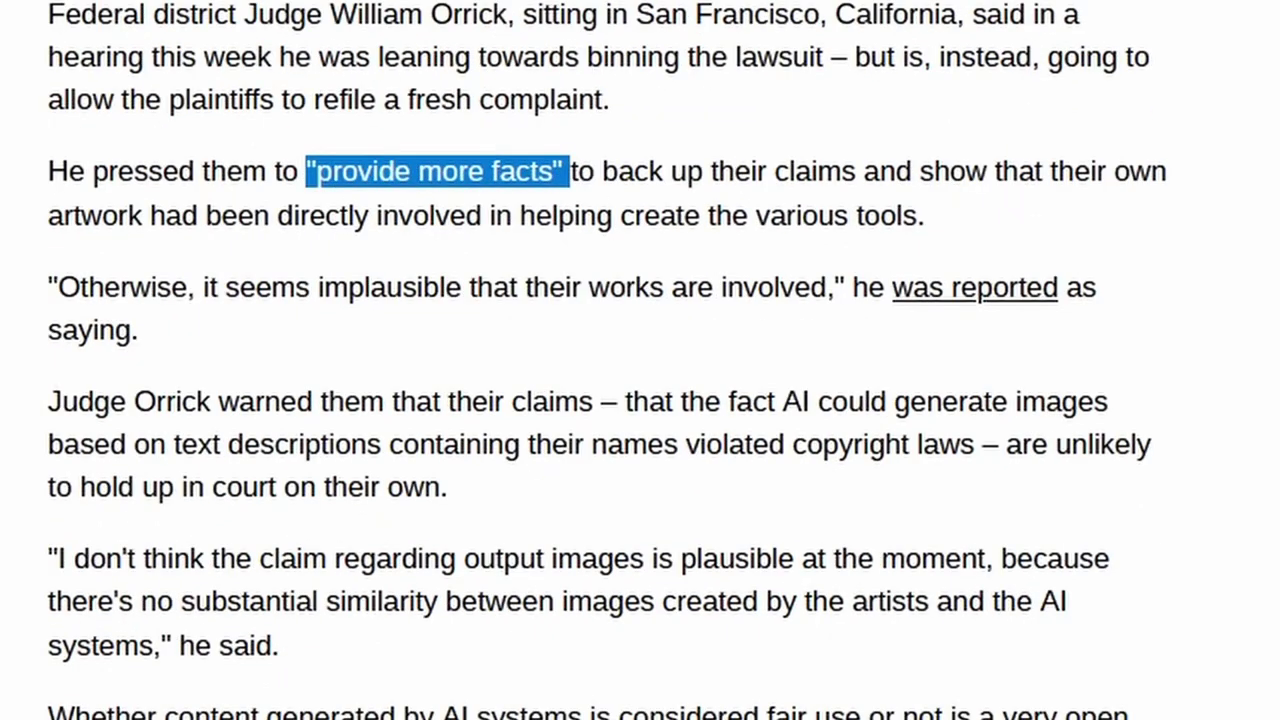
left_click(251, 320)
left_click_drag(196, 287, 834, 289)
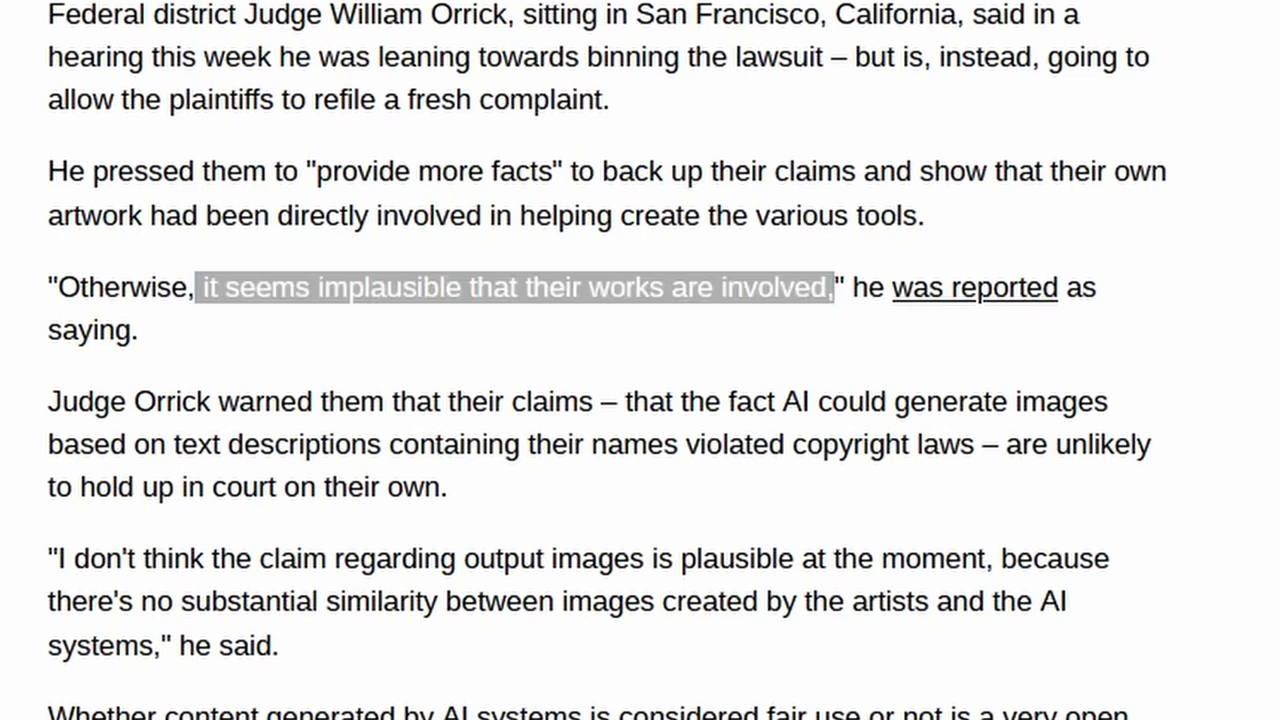
left_click_drag(625, 401, 790, 497)
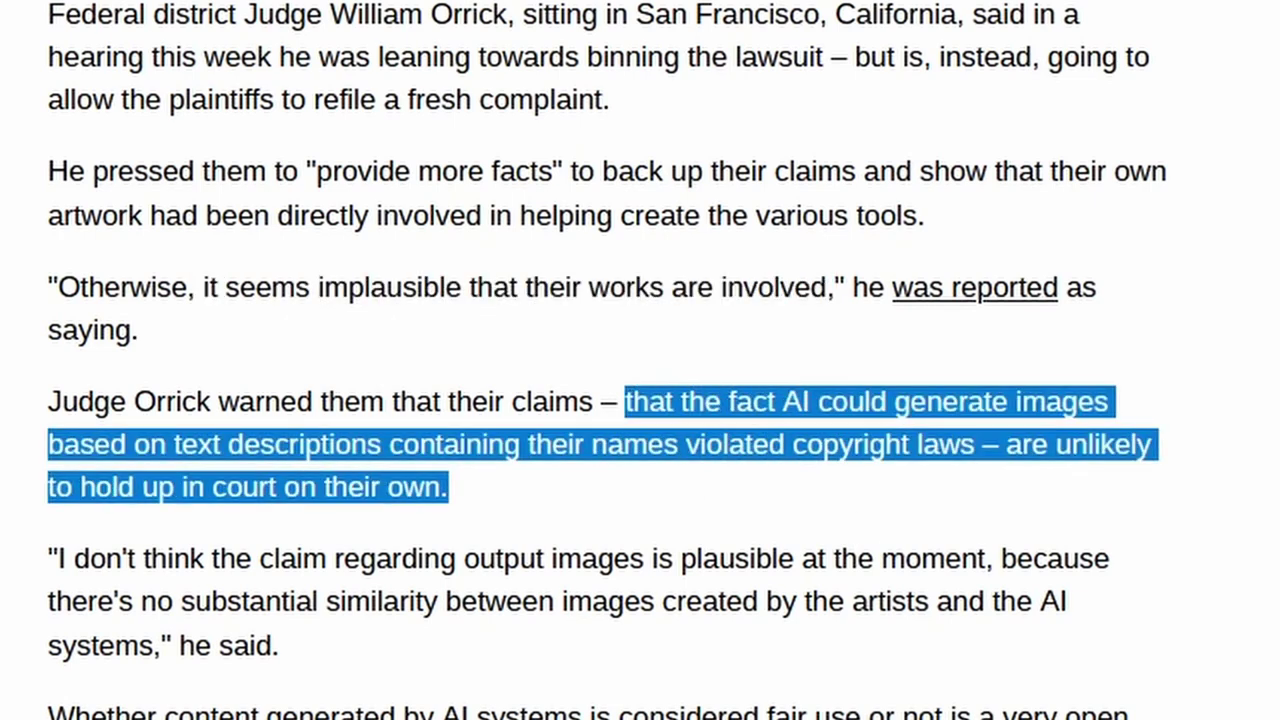
left_click_drag(50, 558, 178, 646)
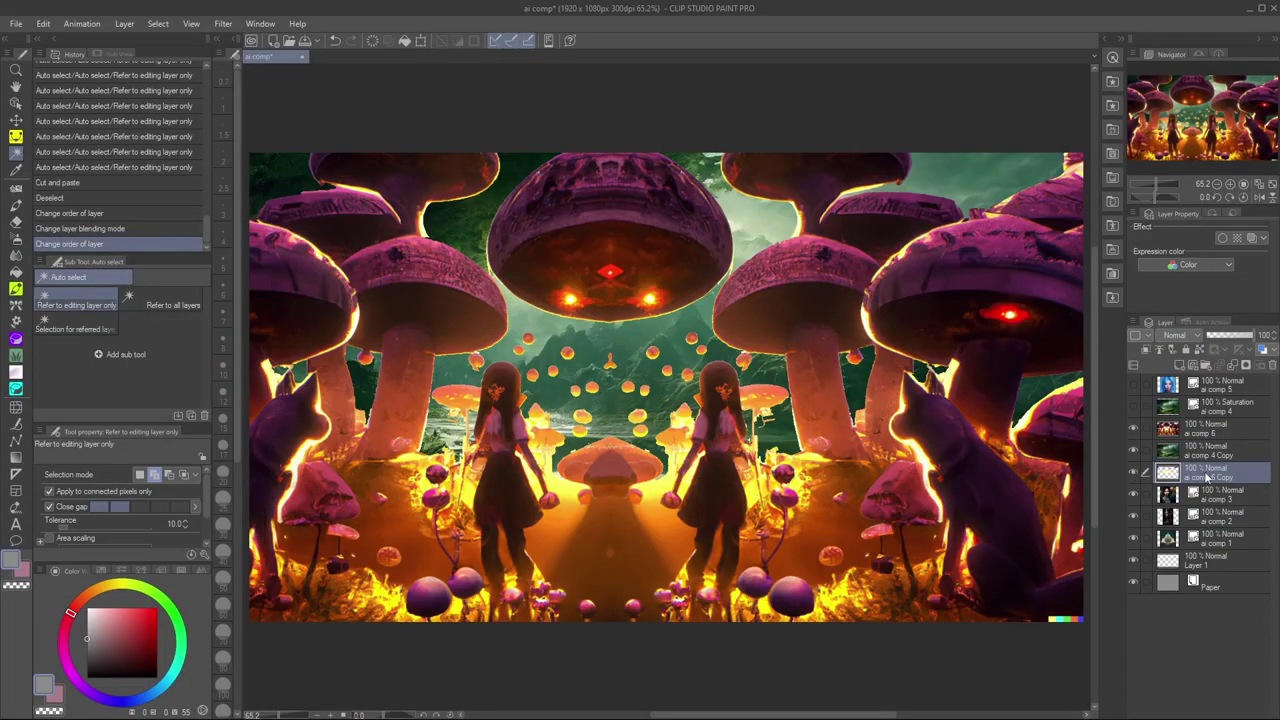
Try the Lighten blending mode on the ai comp 4 Copy layer and compare the image with the layer hidden and shown
left_click(1210, 451)
left_click(1181, 335)
left_click(1190, 432)
left_click(1133, 450)
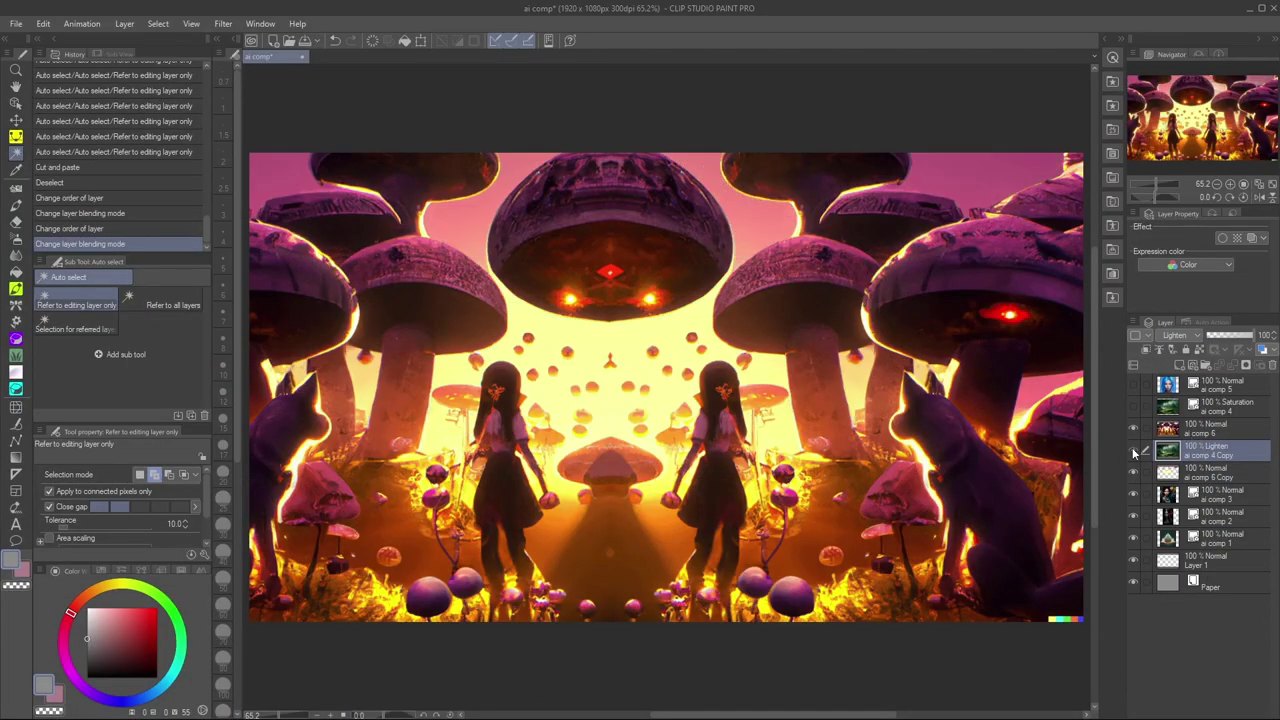
left_click(1133, 450)
Try placing the ai comp 4 Copy layer below ai comp 6 Copy, with the cut-out sky set to Lighten
left_click_drag(1212, 452, 1225, 476)
key("ctrl+y")
key("ctrl+y")
key("ctrl+y")
key("ctrl+y")
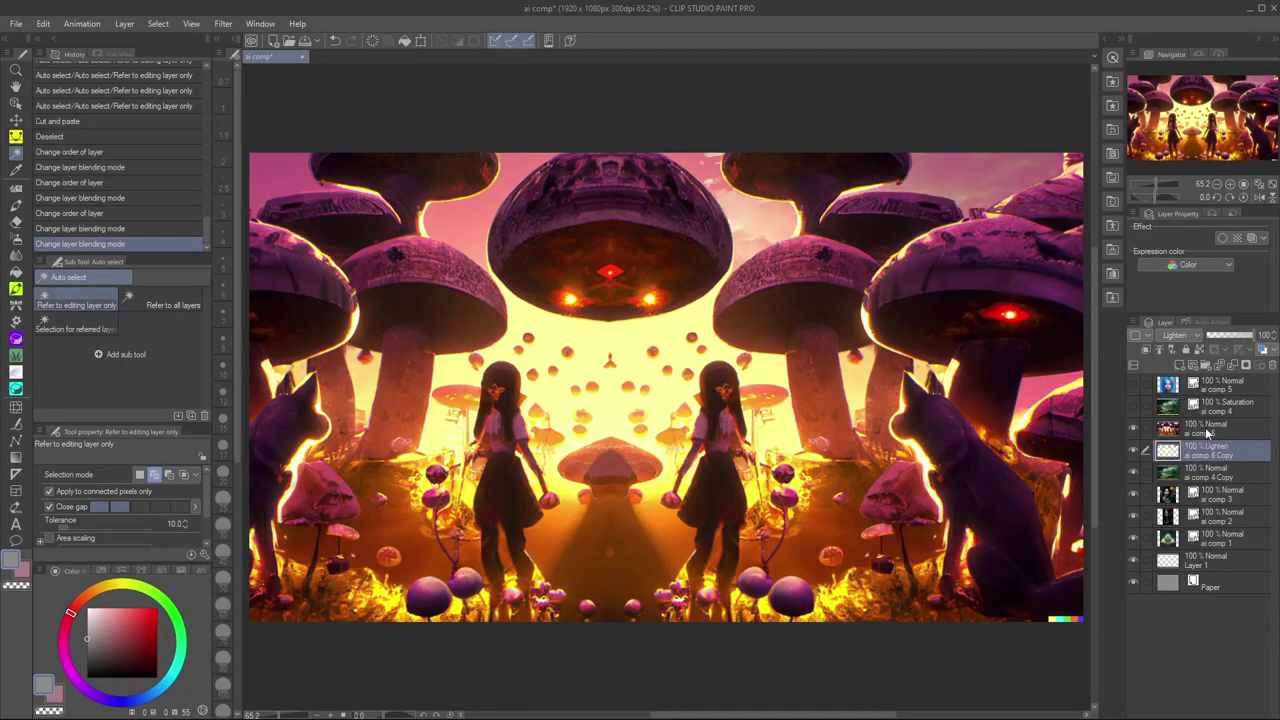
Set the ai comp 4 Copy layer, above the cut-out sky, to Multiply at 68% opacity
left_click(1237, 337)
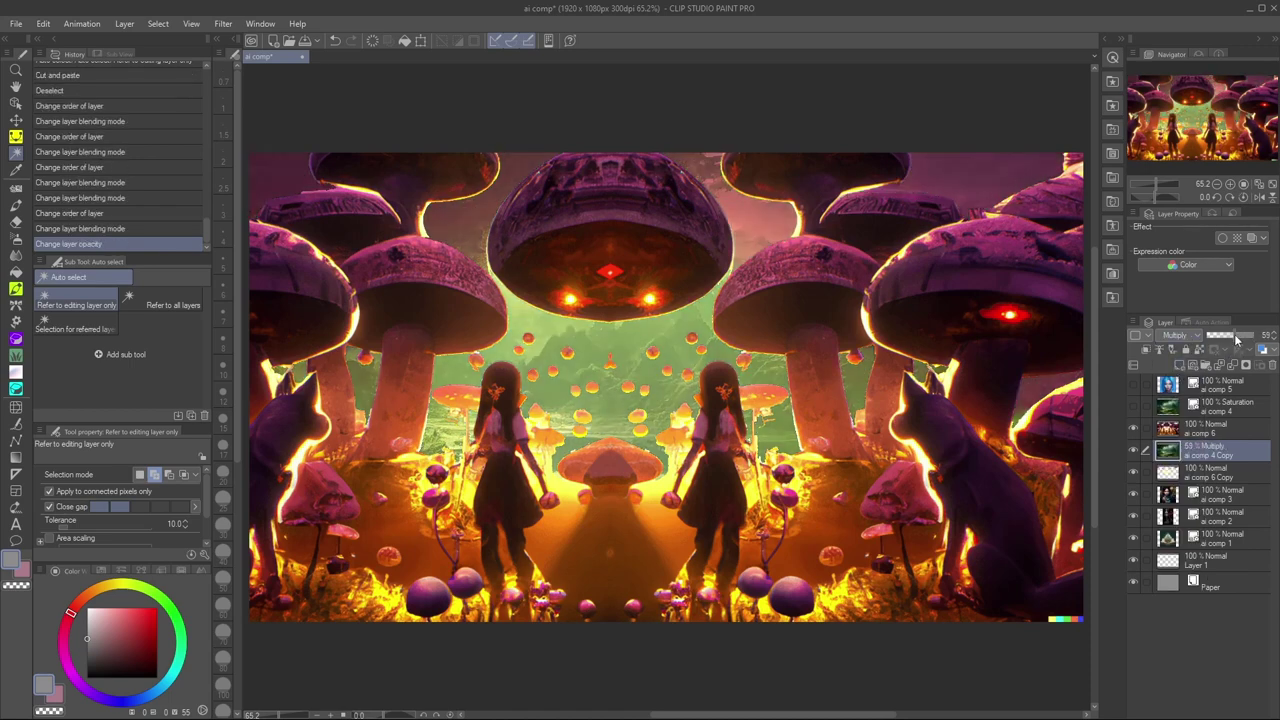
left_click_drag(1237, 342, 1240, 342)
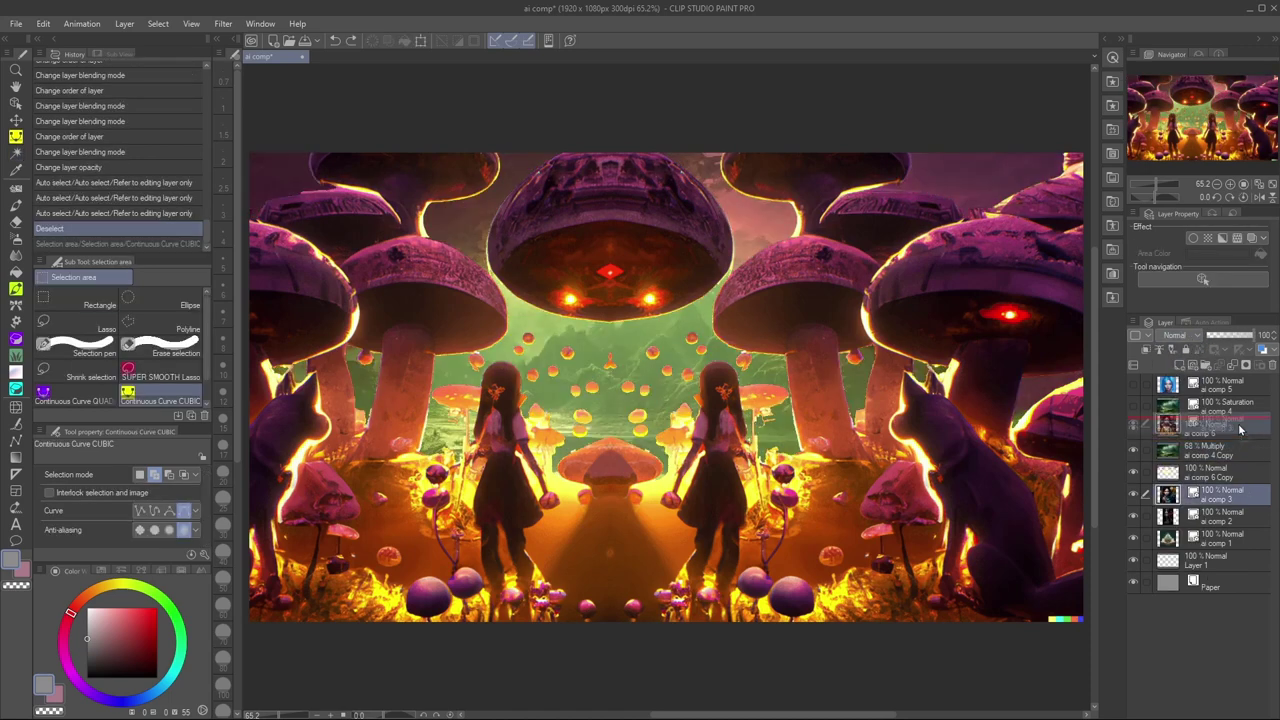
Place the ai comp 3 layer above ai comp 6, shrink the fairy portrait, and position it over the left girl
key("o")
left_click_drag(708, 358, 553, 435)
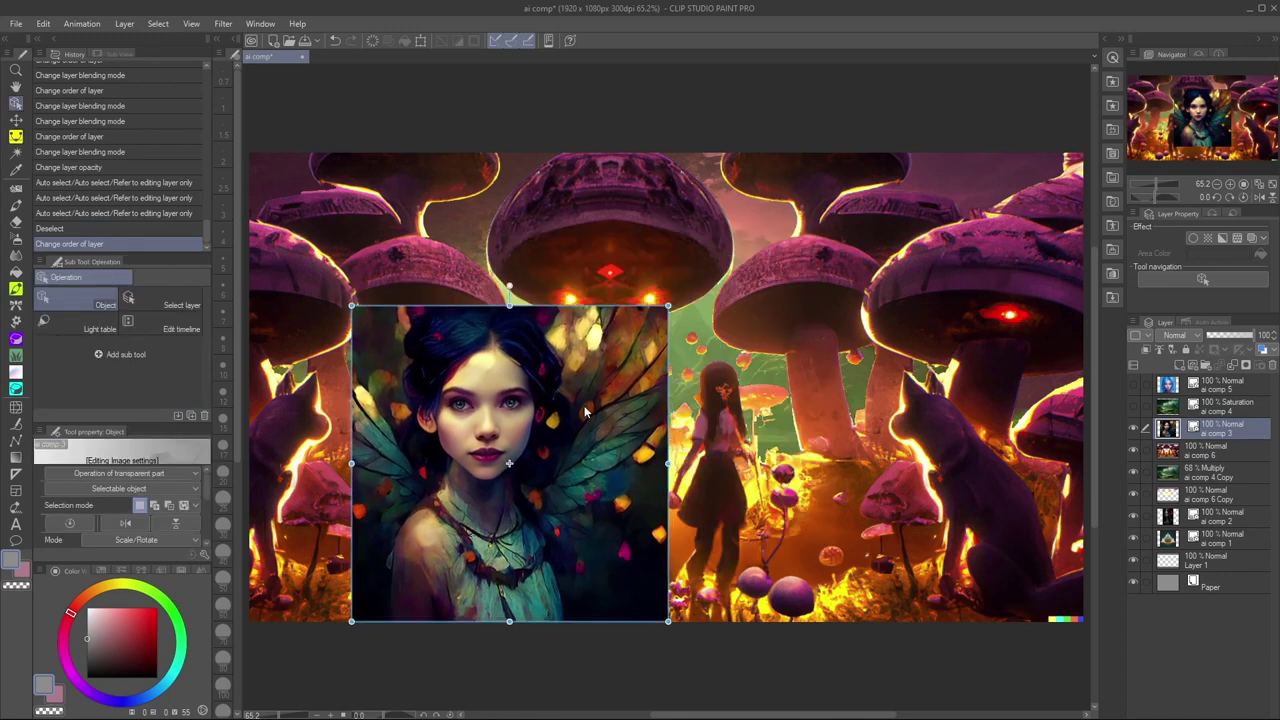
left_click_drag(668, 306, 598, 376)
left_click_drag(549, 449, 587, 434)
left_click_drag(636, 361, 664, 333)
left_click_drag(600, 420, 594, 441)
Show the ai comp 5 portrait, shrink it over the fairy's head, and toggle its visibility to compare the face alignment
left_click(1133, 386)
left_click(1222, 386)
left_click_drag(592, 288, 685, 366)
left_click_drag(724, 314, 633, 405)
left_click_drag(588, 462, 540, 418)
left_click(1133, 384)
left_click(1133, 384)
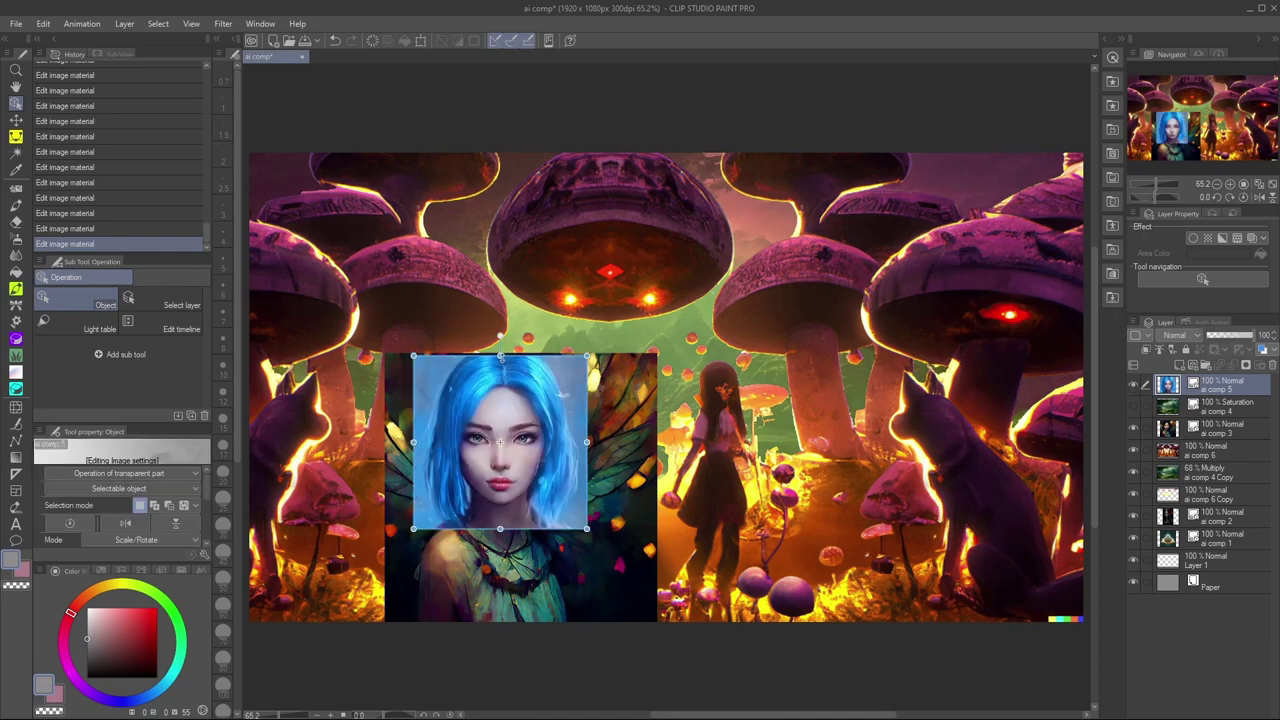
left_click(1134, 384)
left_click(1134, 384)
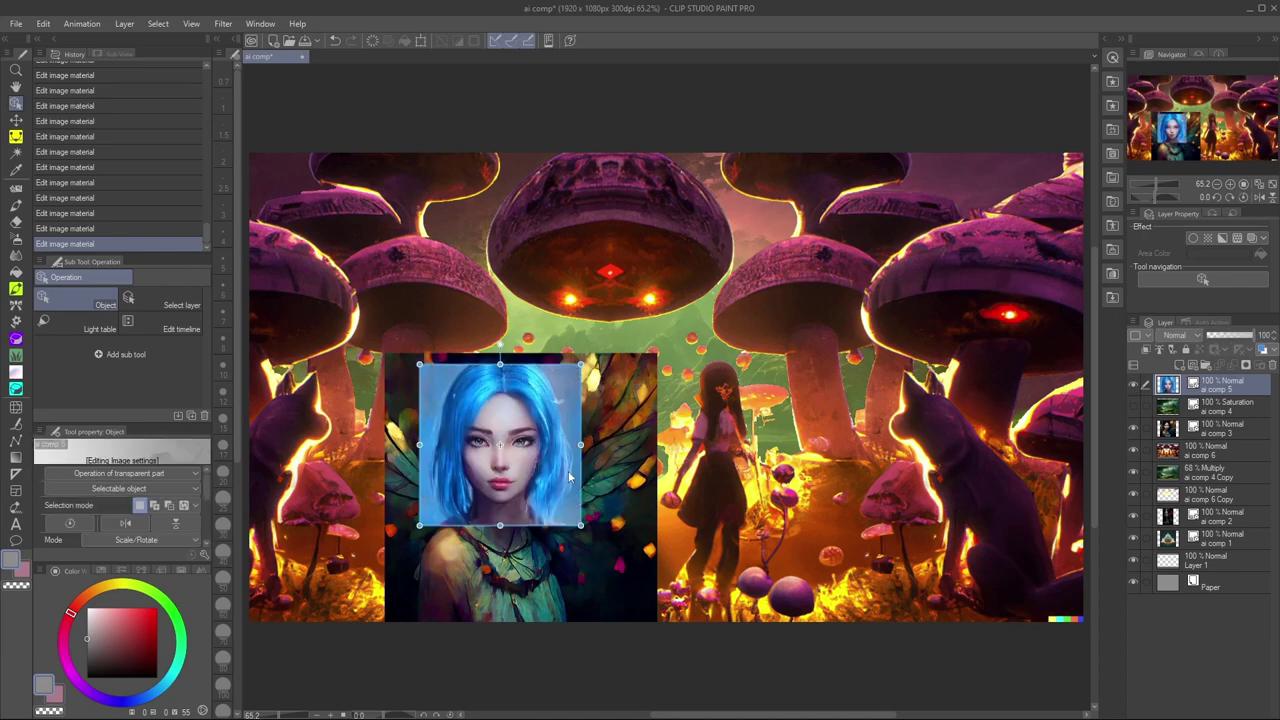
Rasterize the ai comp 5 portrait layer
right_click(1212, 388)
left_click(1200, 184)
key("w")
left_click(433, 433)
left_click(566, 400)
left_click(570, 500)
left_click(431, 475)
left_click(430, 510)
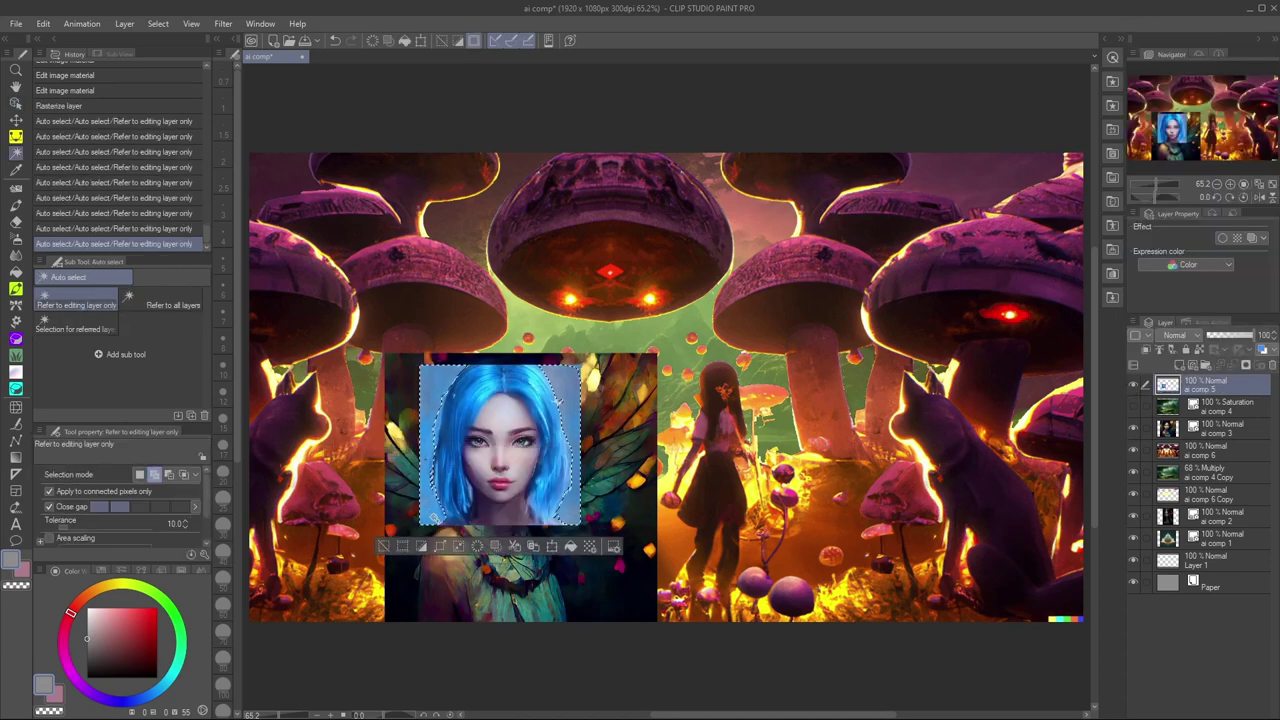
left_click(559, 401)
scroll(421, 430, "up", 2)
scroll(420, 434, "up", 3)
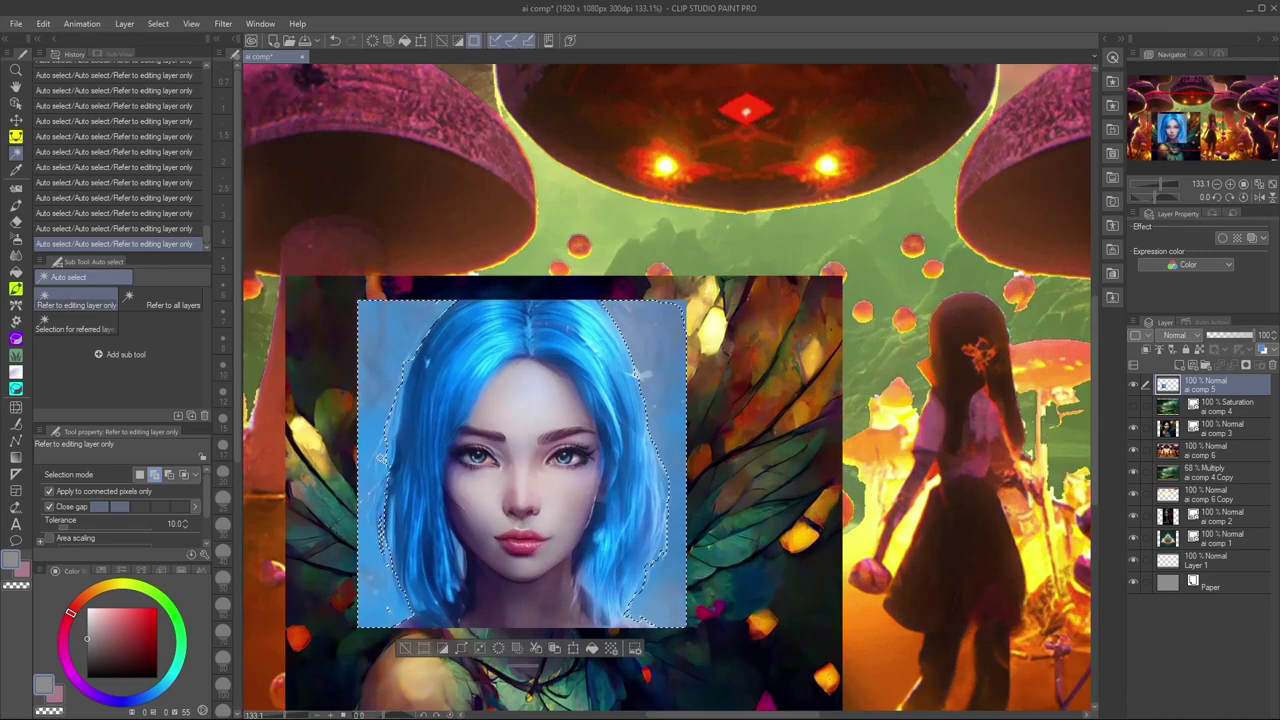
key("ctrl+d")
Highlight the Reuters passages on the infringement claims, and delete the blue background left of the portrait's hair using a Continuous Curve CUBIC selection
key("m")
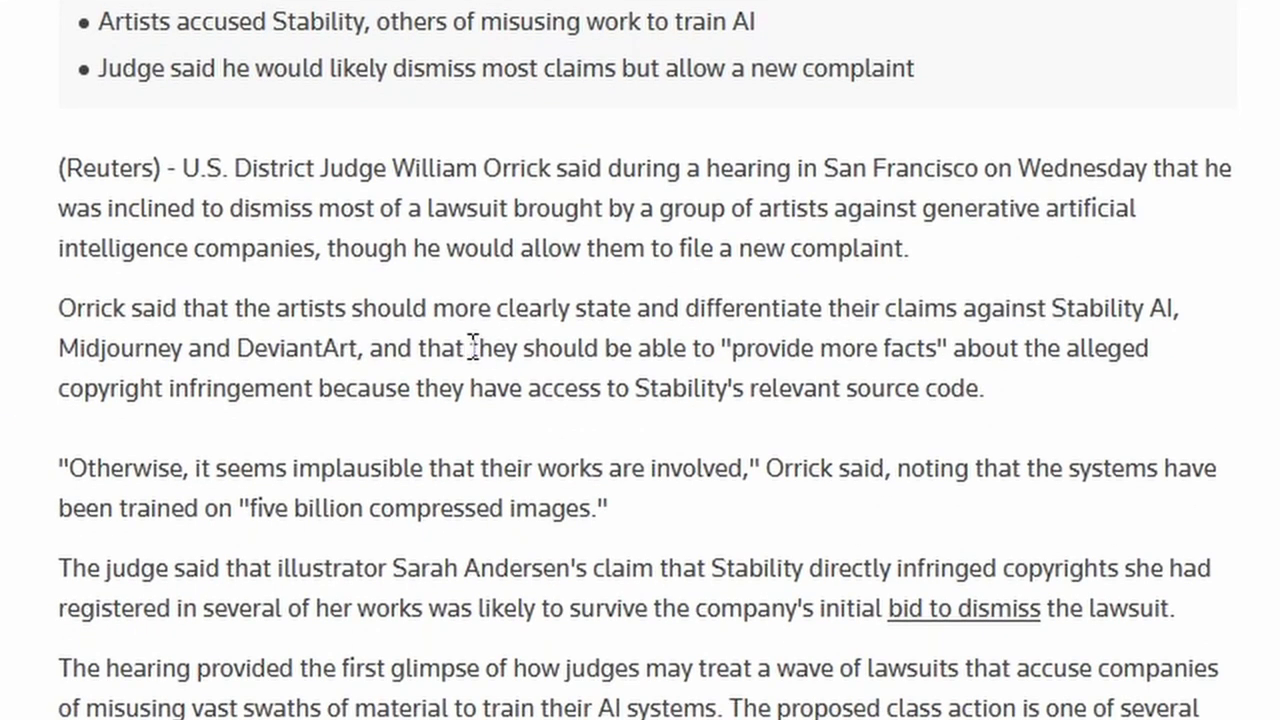
left_click_drag(470, 348, 980, 378)
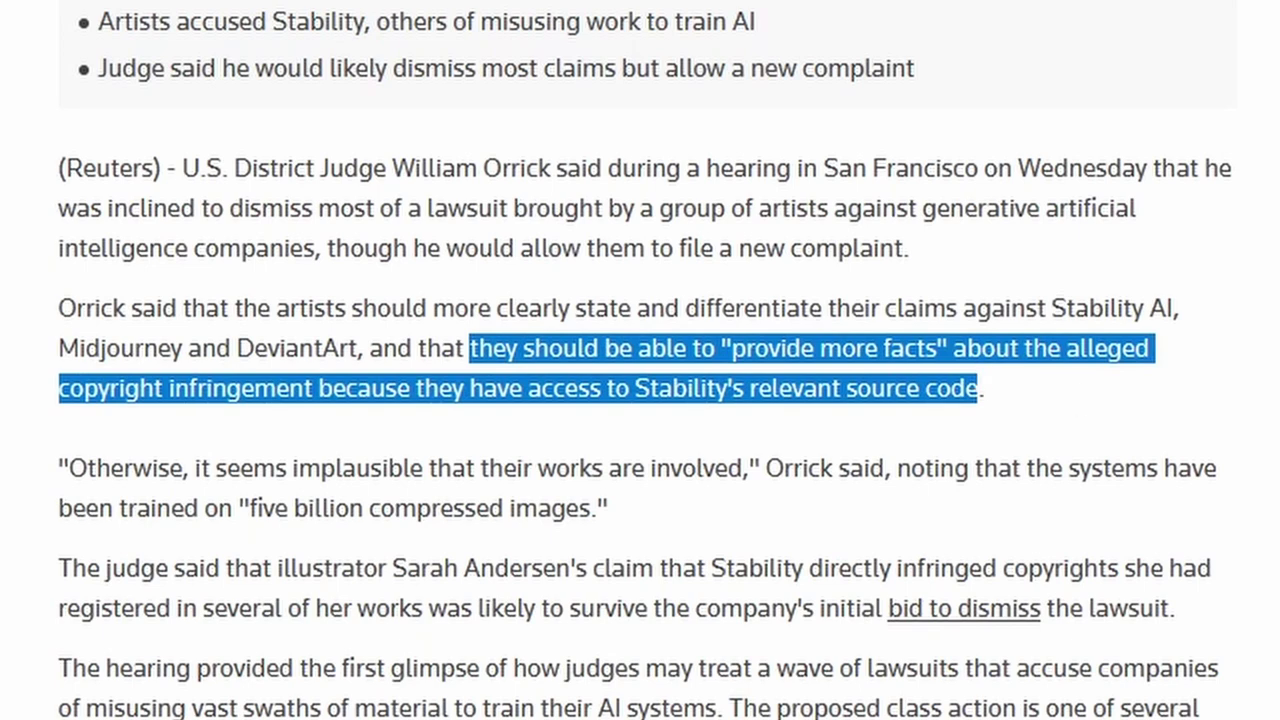
left_click_drag(62, 468, 641, 532)
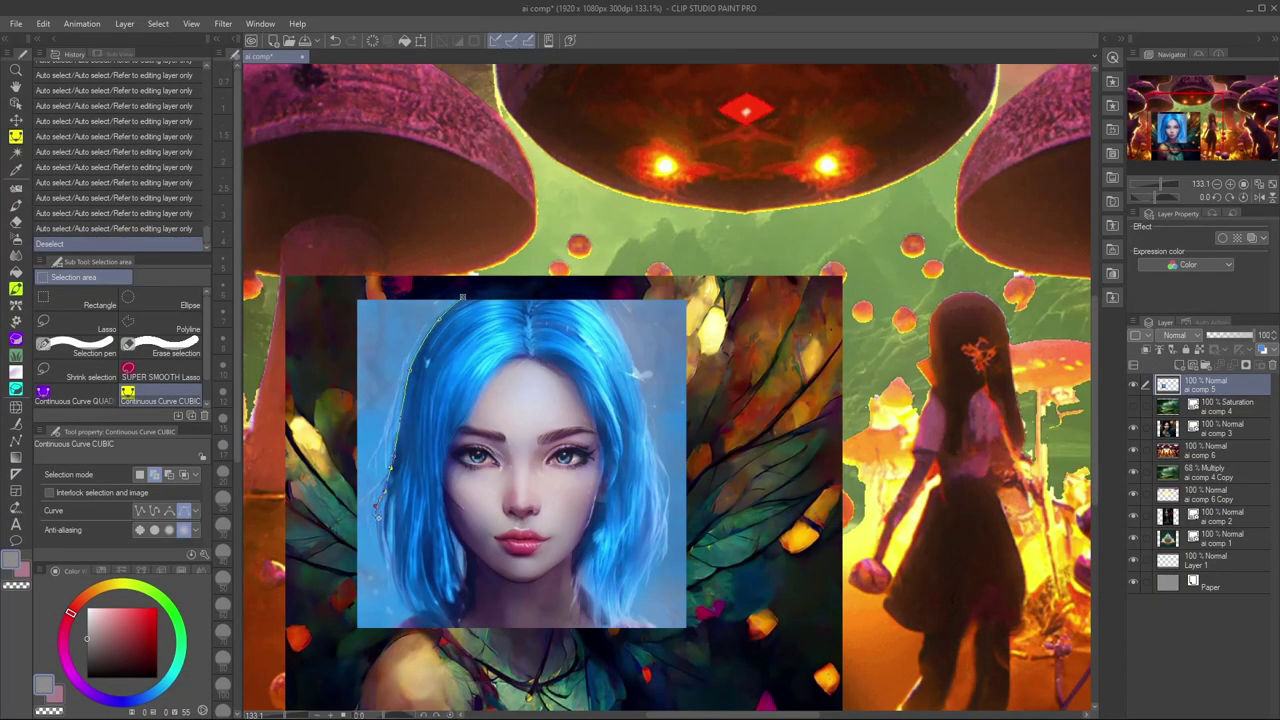
scroll(388, 568, "up", 2)
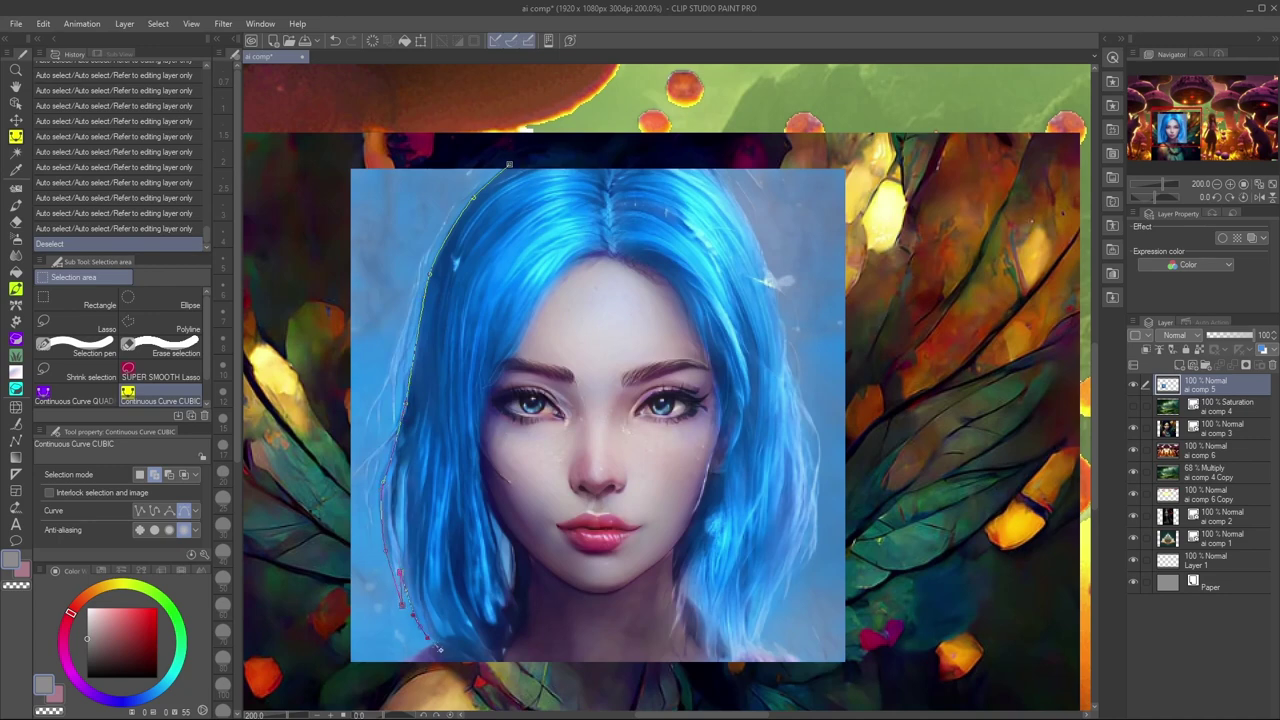
left_click(401, 671)
left_click(262, 656)
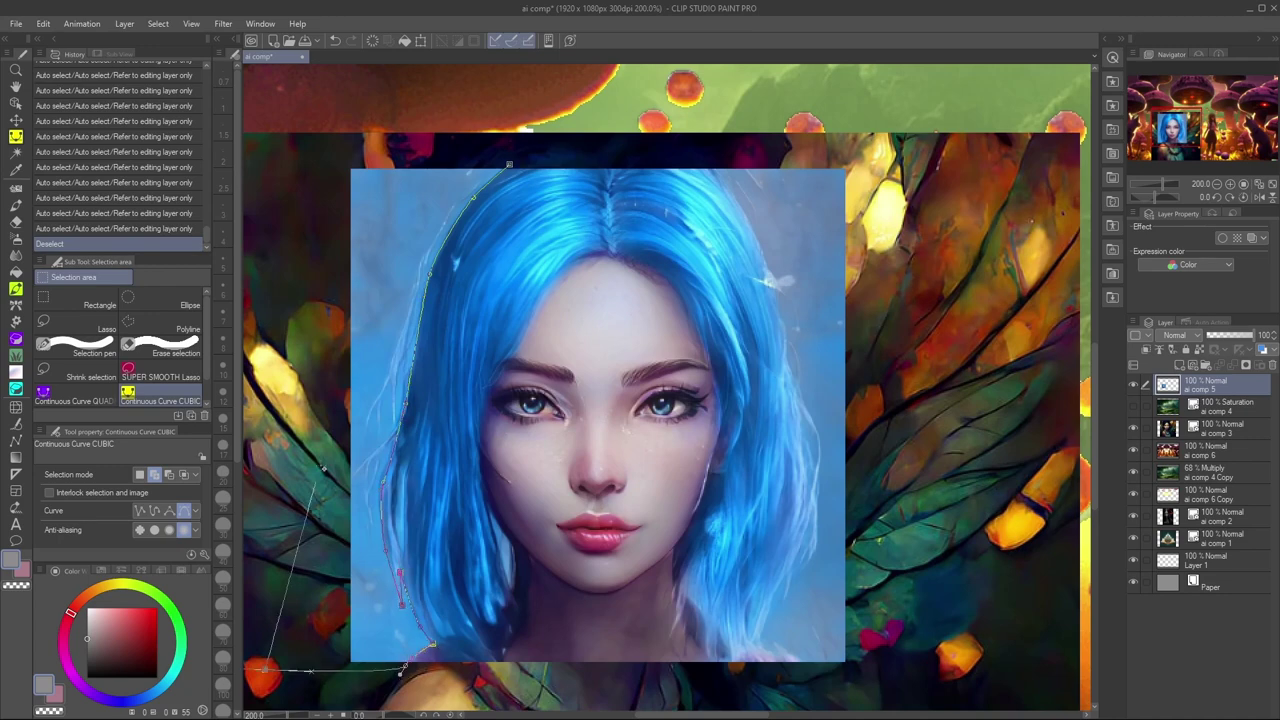
left_click(316, 145)
left_click(509, 164)
key("Delete")
key("ctrl+d")
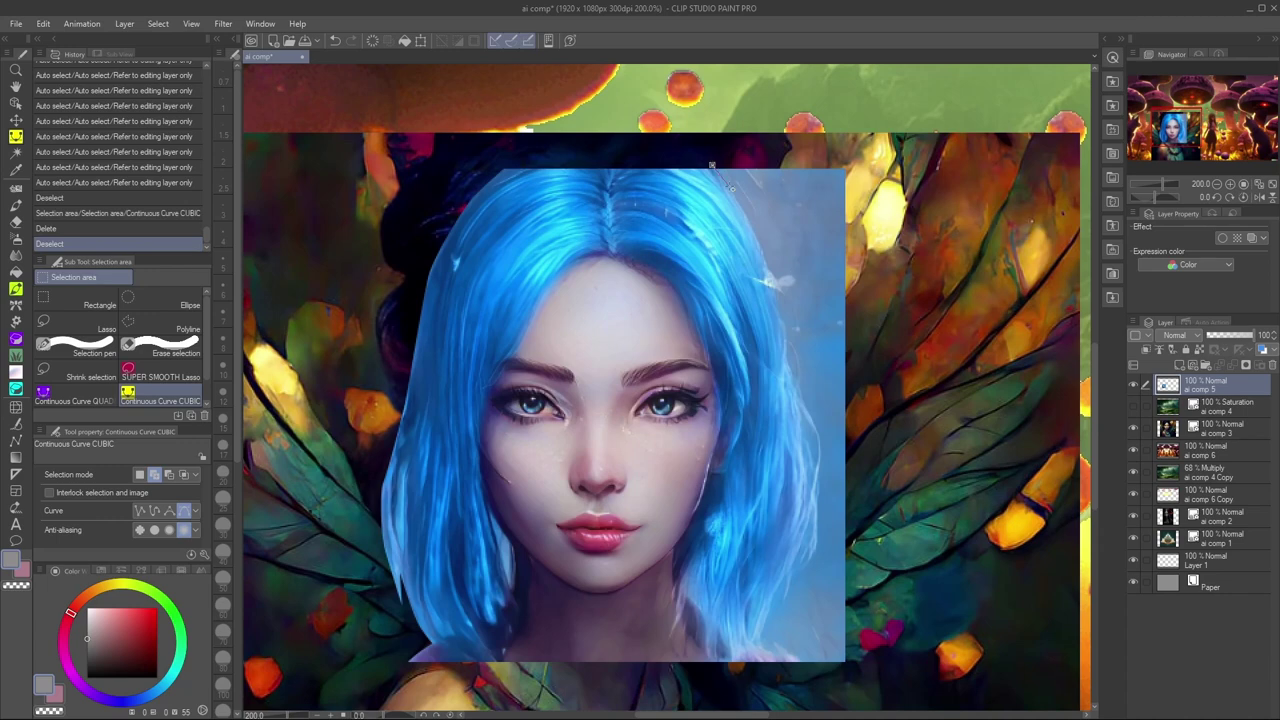
Trace the right edge of the portrait's blue hair, including its loose strands, down to the shoulder with a Continuous Curve CUBIC selection
left_click(753, 228)
left_click(768, 271)
left_click(787, 330)
left_click(788, 337)
left_click(785, 359)
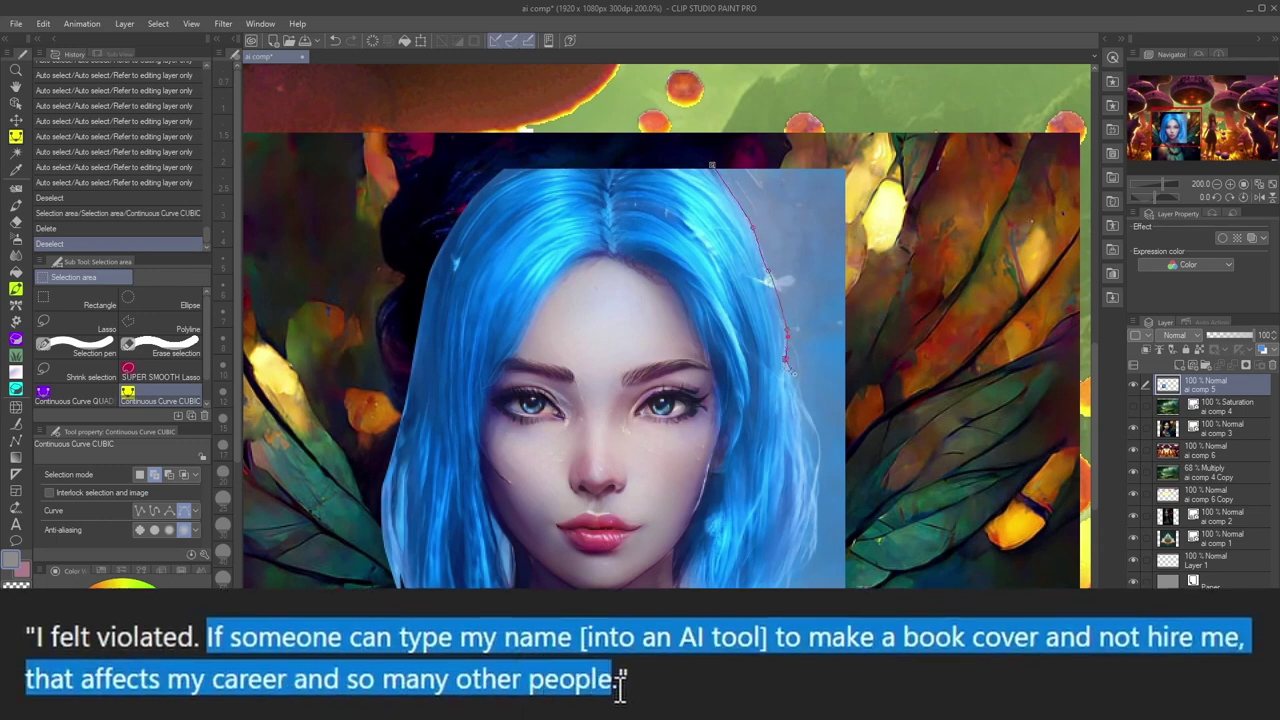
left_click(802, 398)
scroll(803, 564, "up", 4)
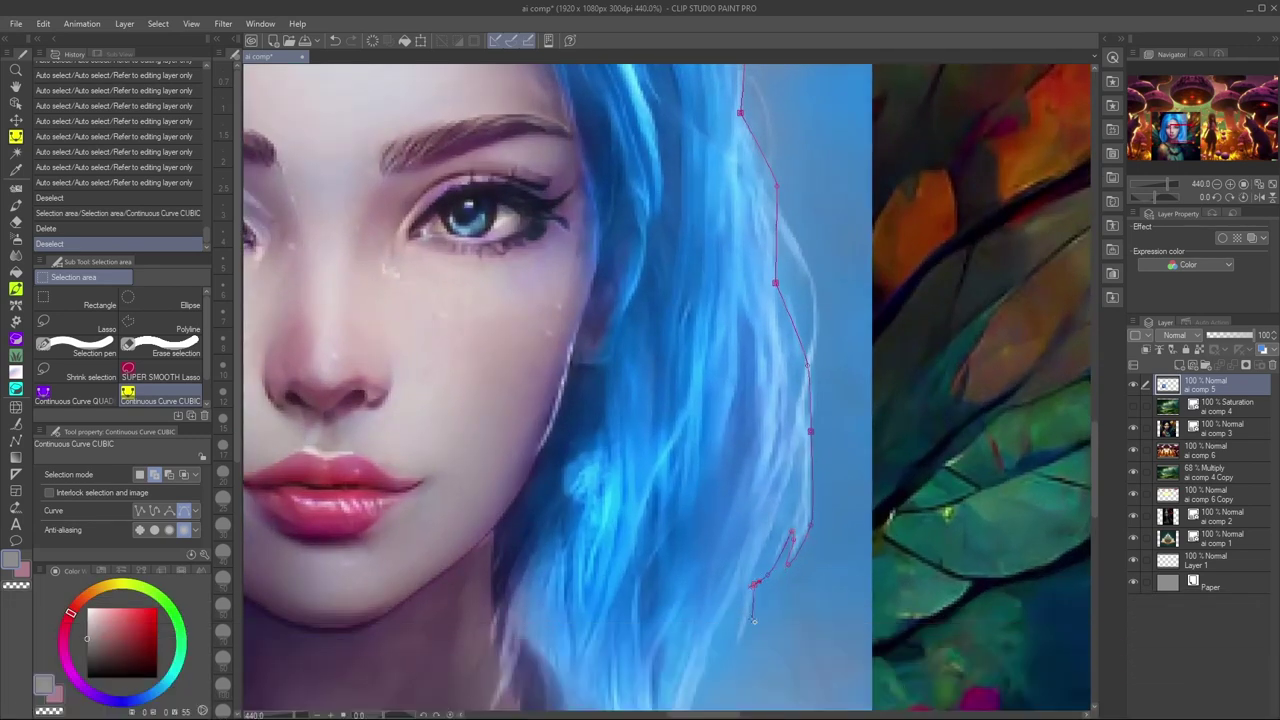
left_click(704, 645)
scroll(690, 590, "down", 4)
scroll(661, 570, "up", 4)
left_click_drag(661, 655, 663, 411)
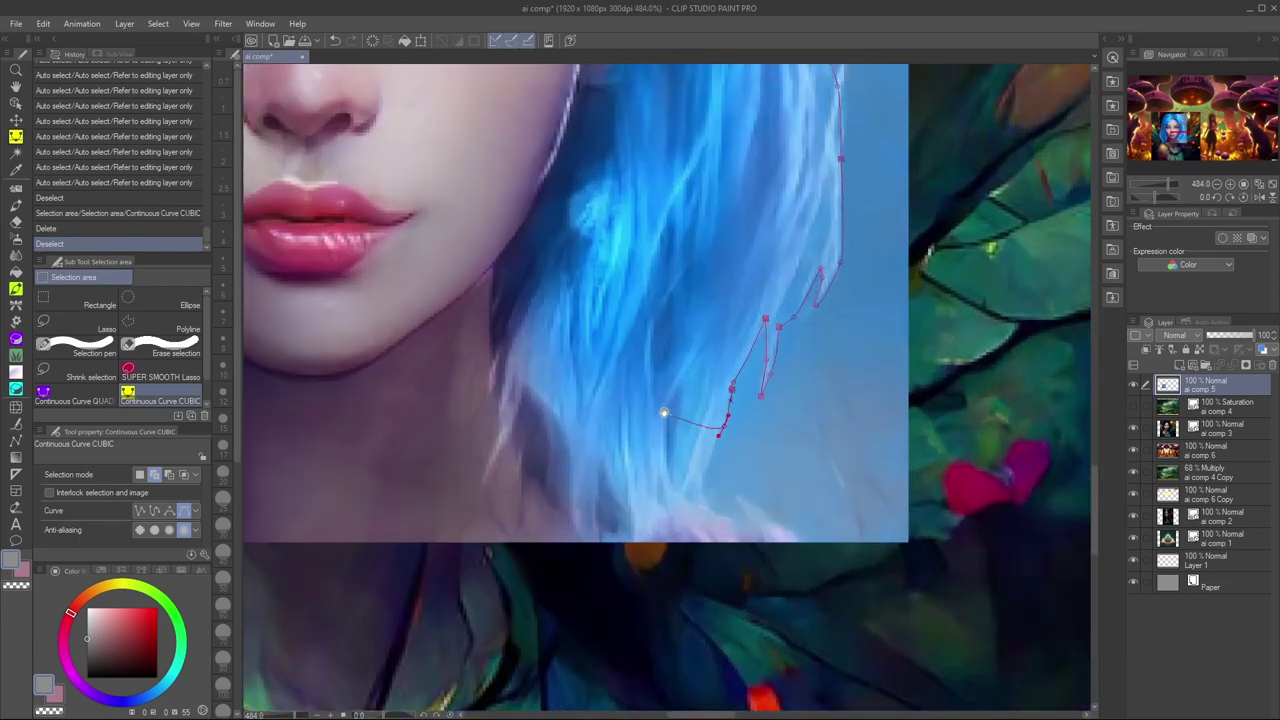
left_click_drag(707, 476, 701, 492)
scroll(719, 502, "down", 4)
scroll(741, 502, "up", 4)
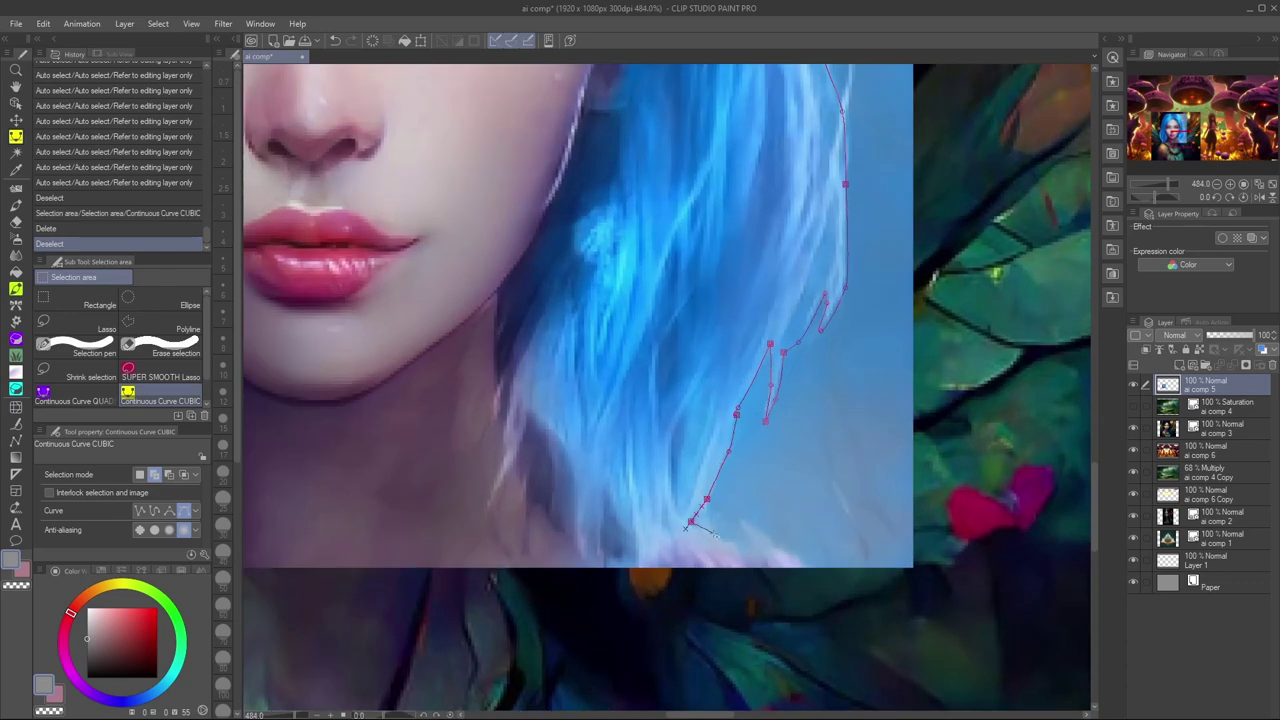
Close the curve selection around the background to the right of the hair, delete that area, and deselect
left_click(791, 577)
left_click(955, 581)
mouse_move(985, 85)
left_mouse_down()
mouse_move(846, 422)
mouse_move(802, 635)
left_mouse_up()
scroll(802, 635, "down", 2)
left_click(794, 142)
left_click(532, 154)
key("Delete")
key("ctrl+d")
scroll(866, 352, "down", 2)
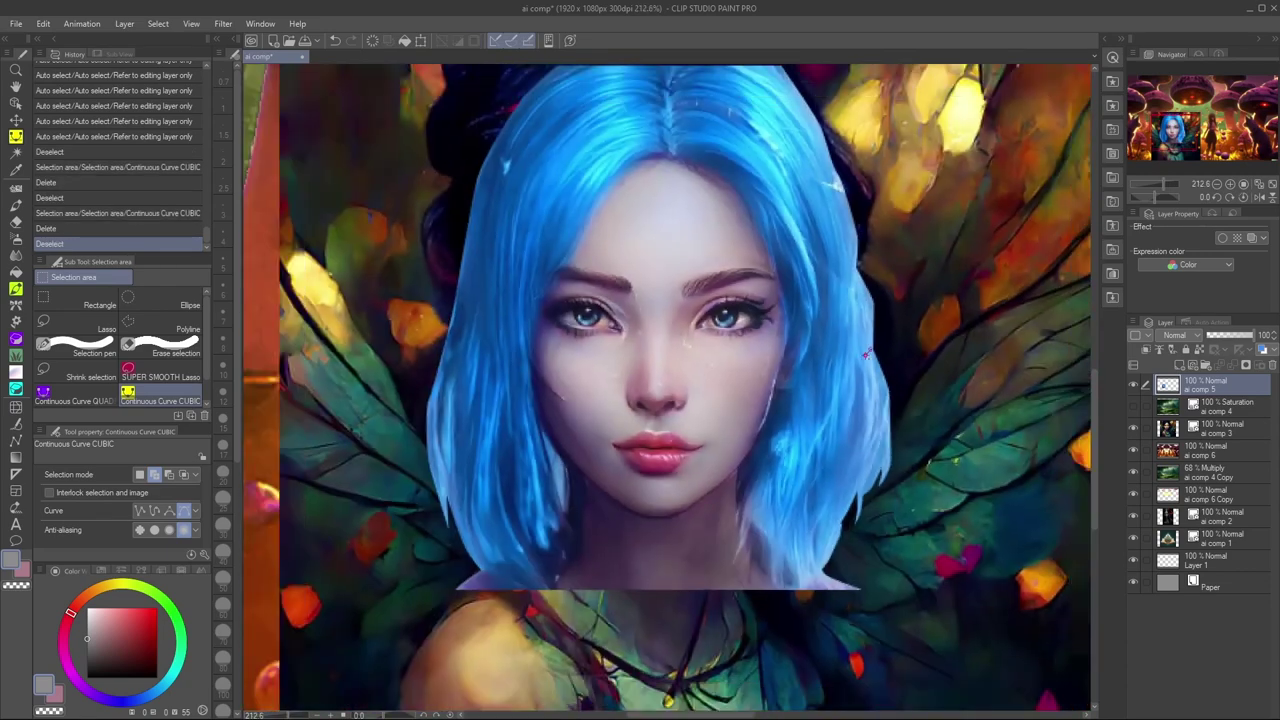
Toggle the ai comp 5 layer to compare it with the fairy portrait, and set its opacity to 46%
scroll(907, 362, "down", 2)
left_click(1133, 385)
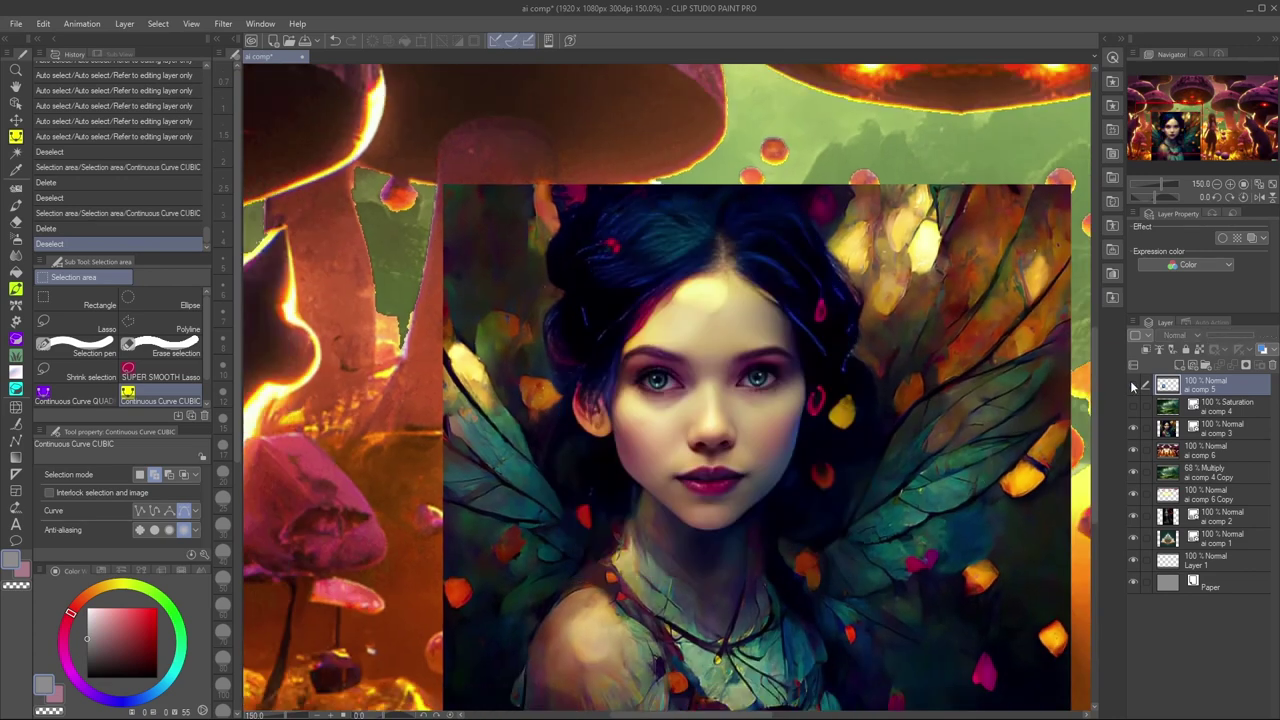
left_click(1133, 385)
scroll(1185, 336, "down", 2)
scroll(1187, 336, "up", 2)
left_click(1230, 338)
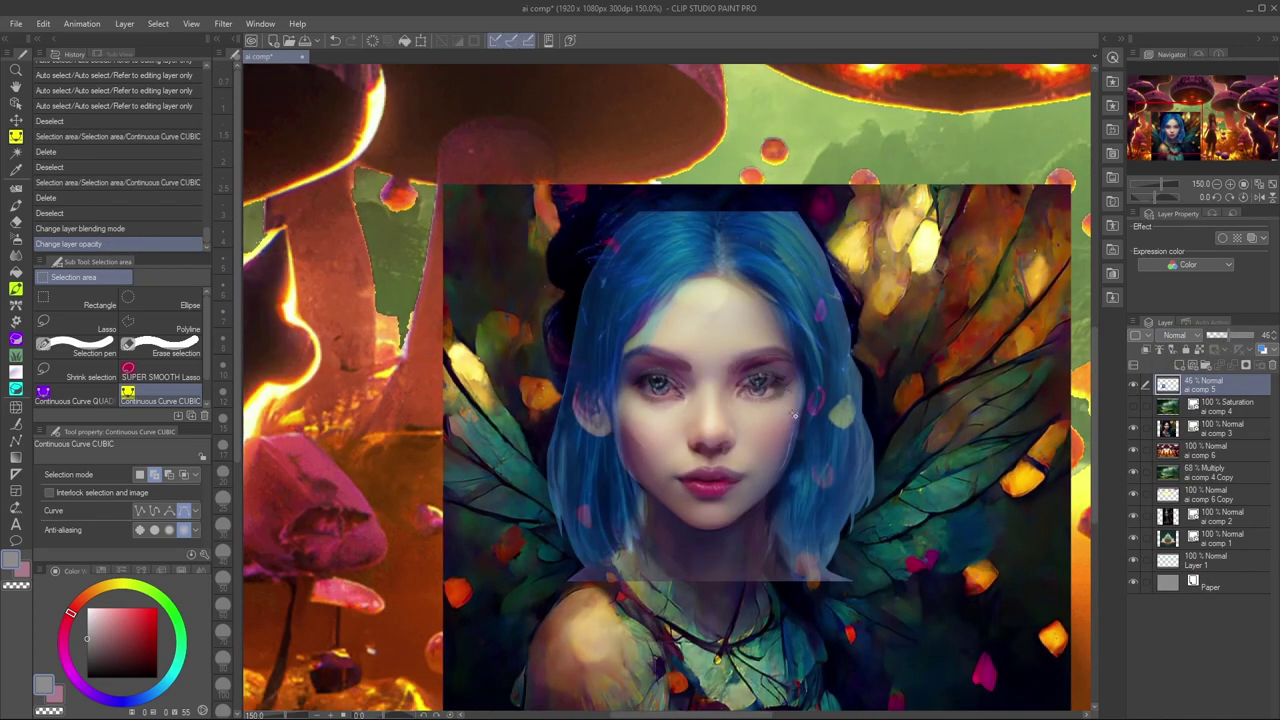
Nudge and slightly stretch the ai comp 5 head so its eyes, nose and lips align with the fairy's face
key("o")
left_click_drag(776, 419, 774, 410)
key("ctrl+t")
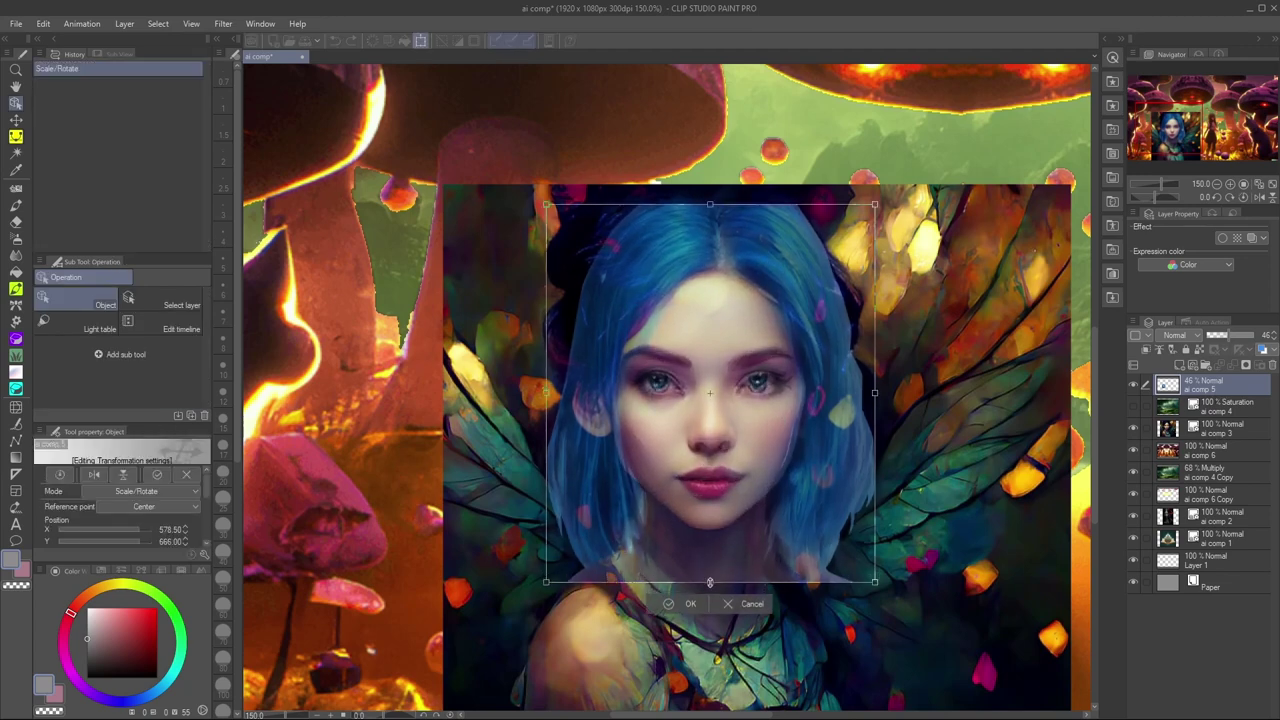
left_click(709, 582)
left_click_drag(712, 204, 710, 220)
left_click_drag(710, 220, 714, 200)
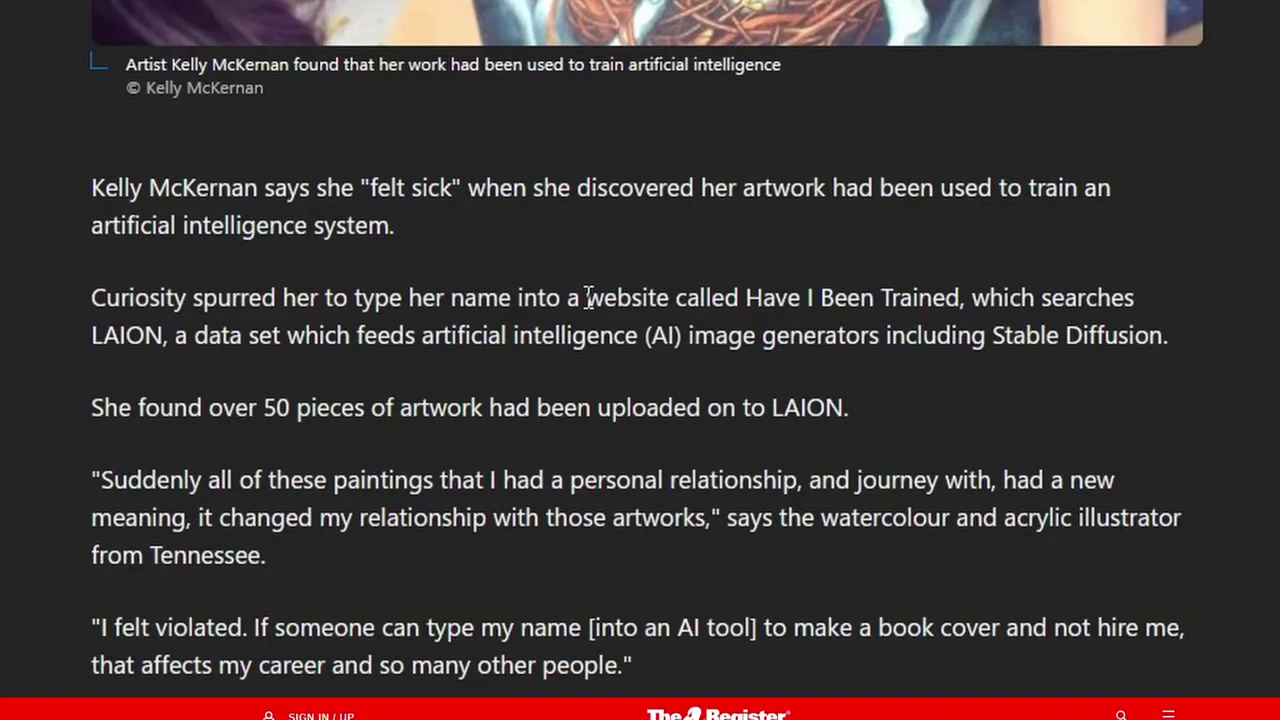
Highlight the article passage about Have I Been Trained, and search that website for the illustrator's name
left_click_drag(358, 298, 1089, 390)
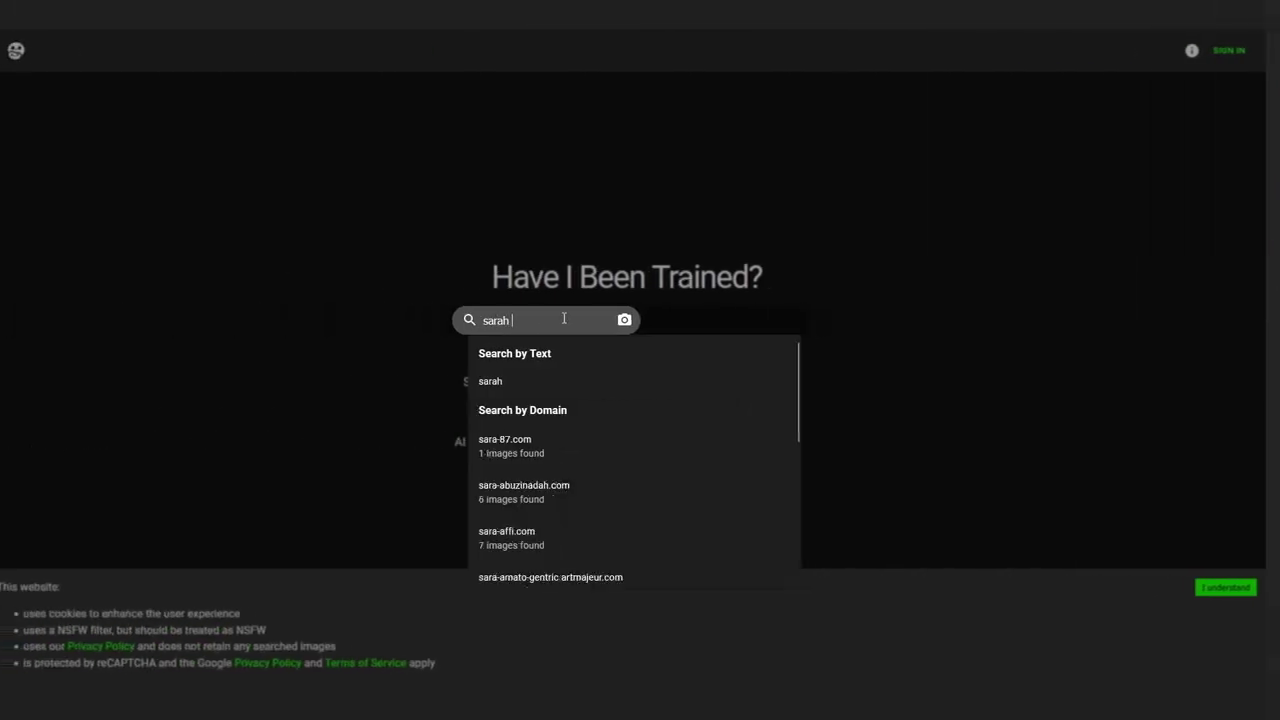
type("anderson")
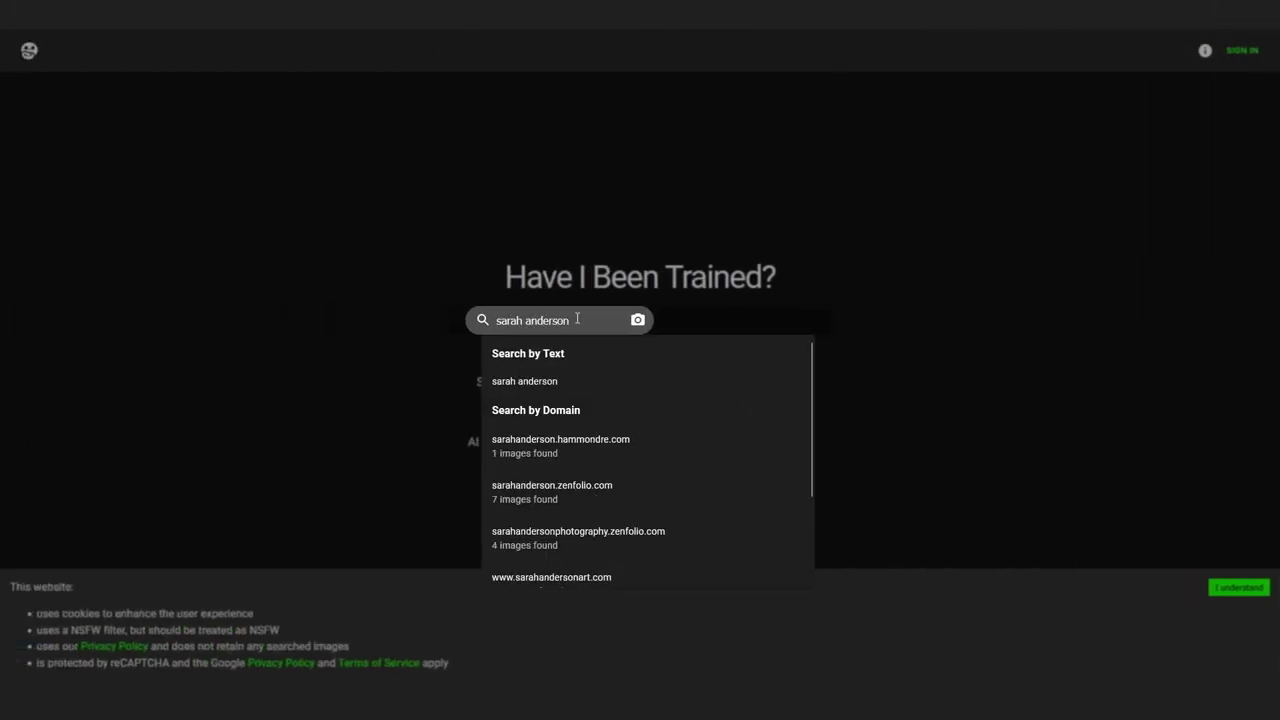
key("Return")
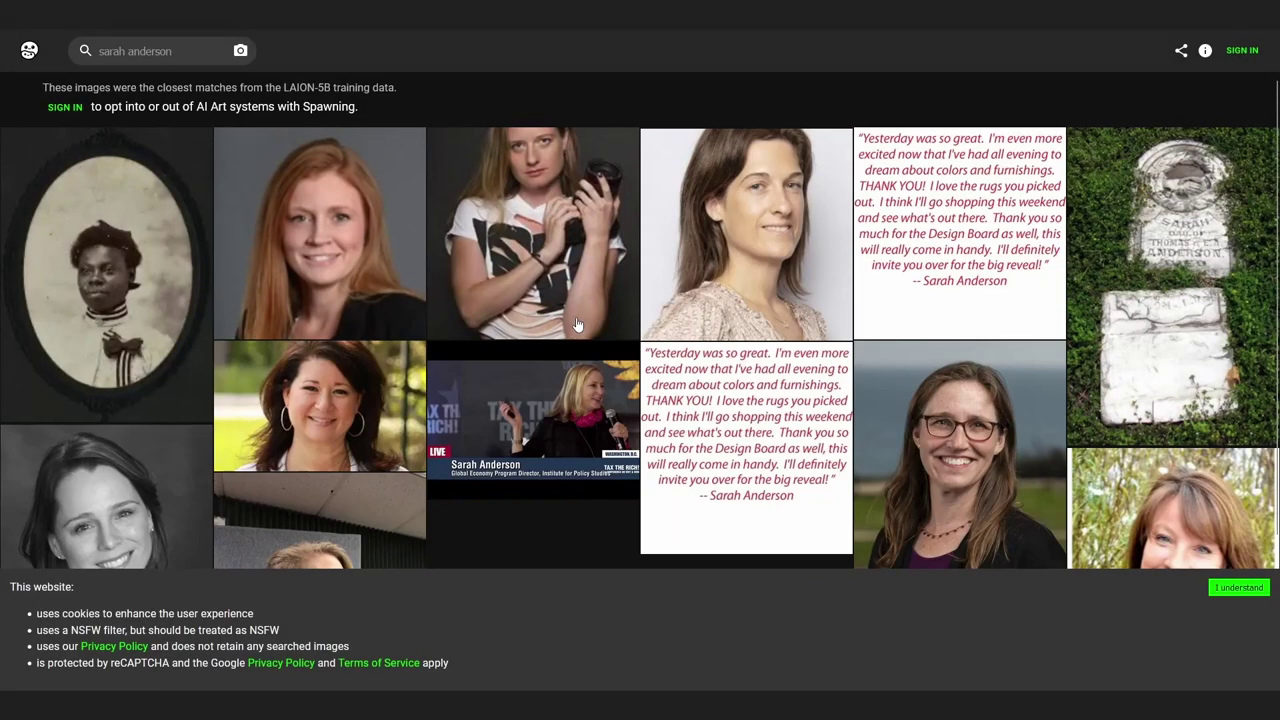
Look through the image results for the black-and-white comic, and open its details and a similar comic
scroll(747, 350, "down", 10)
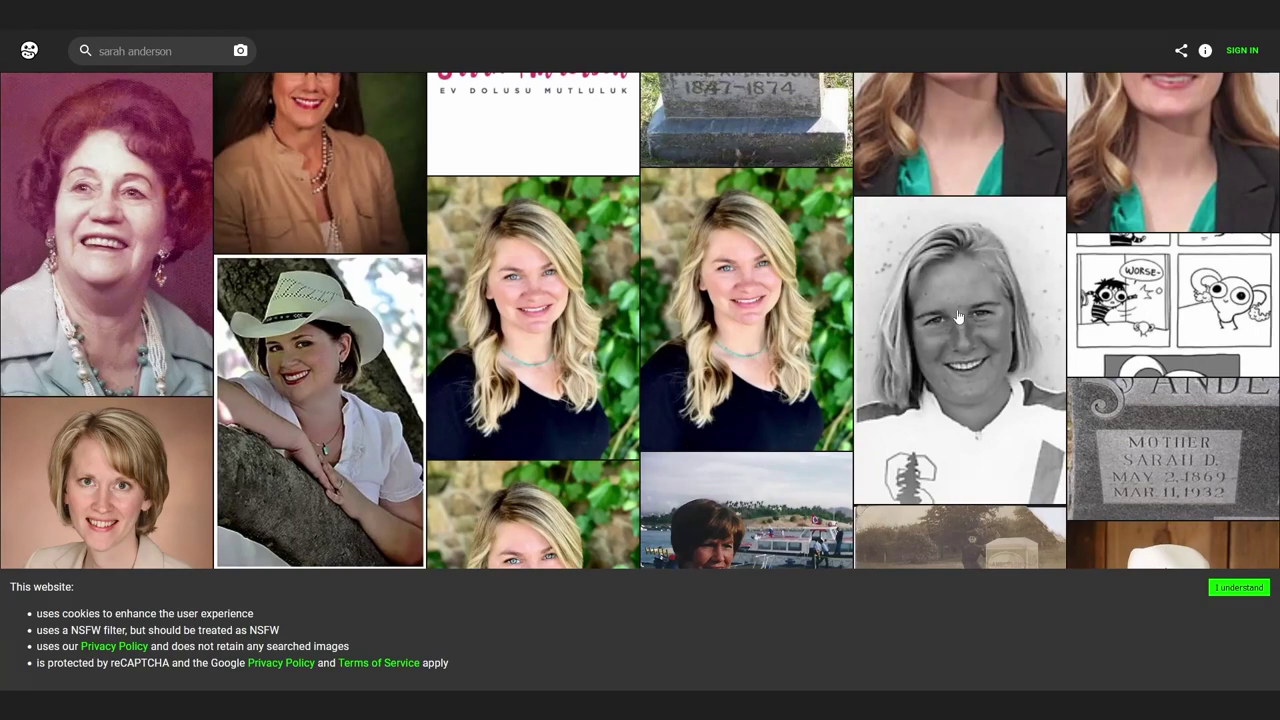
scroll(1117, 294, "down", 5)
left_click(1172, 113)
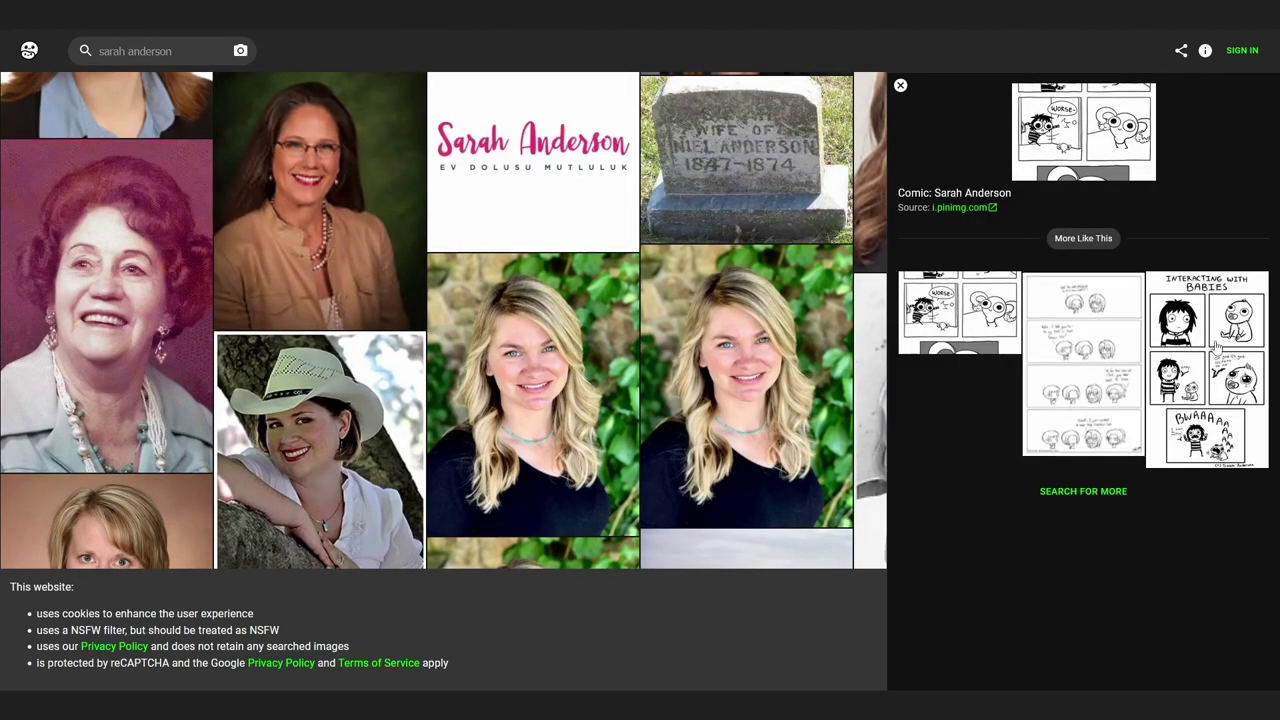
left_click(1222, 364)
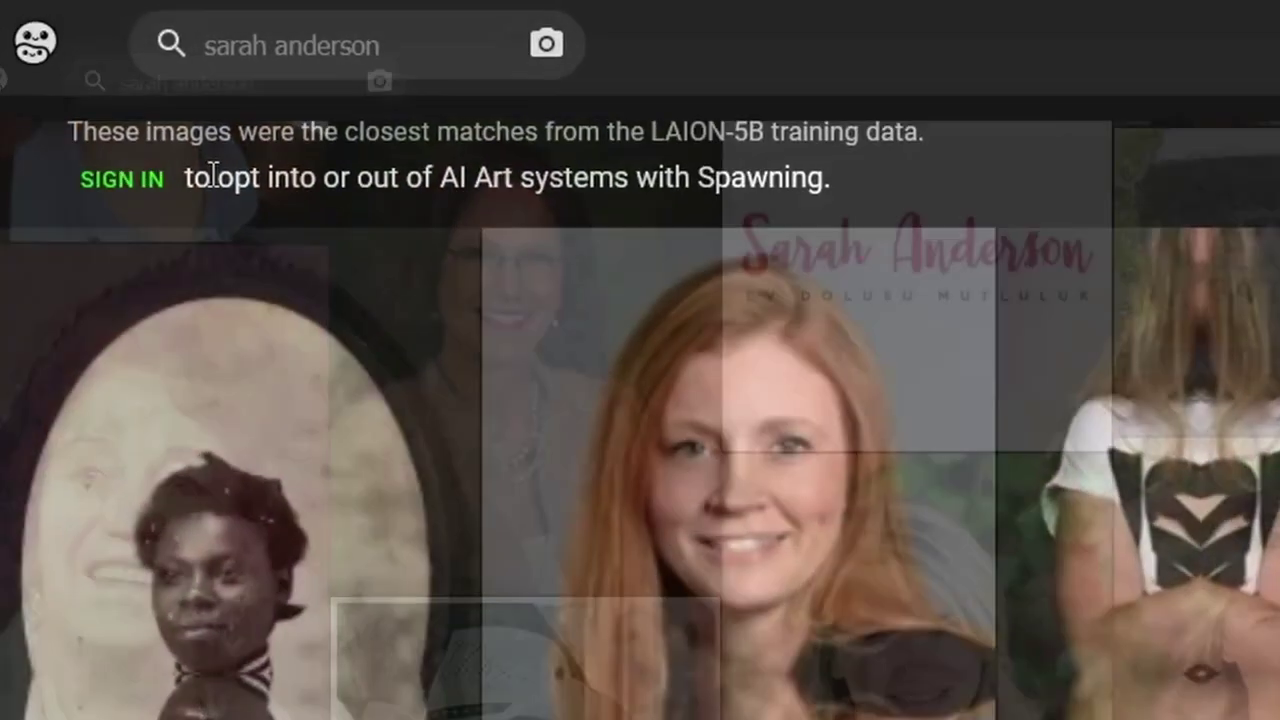
Highlight the AI art opt-out note and Spawning's privacy passages on disclosing and using personal information
left_click_drag(186, 189, 880, 189)
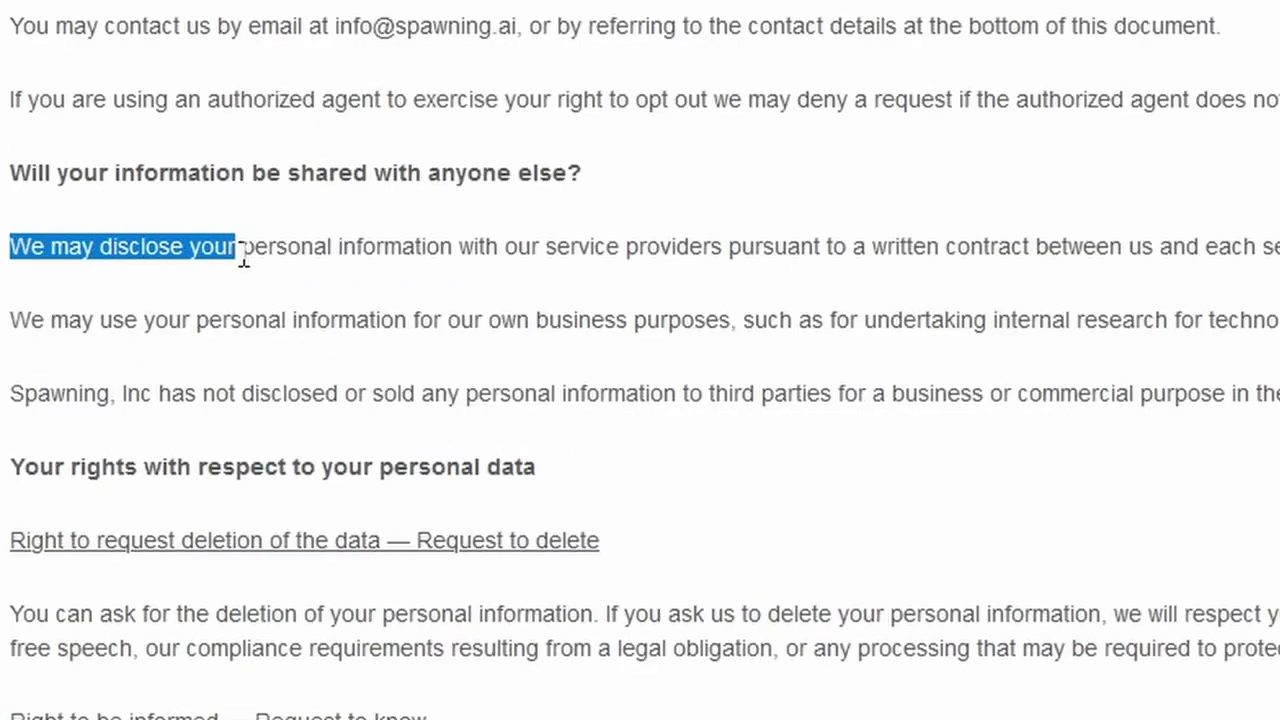
left_click_drag(243, 254, 735, 268)
left_click_drag(350, 246, 1240, 246)
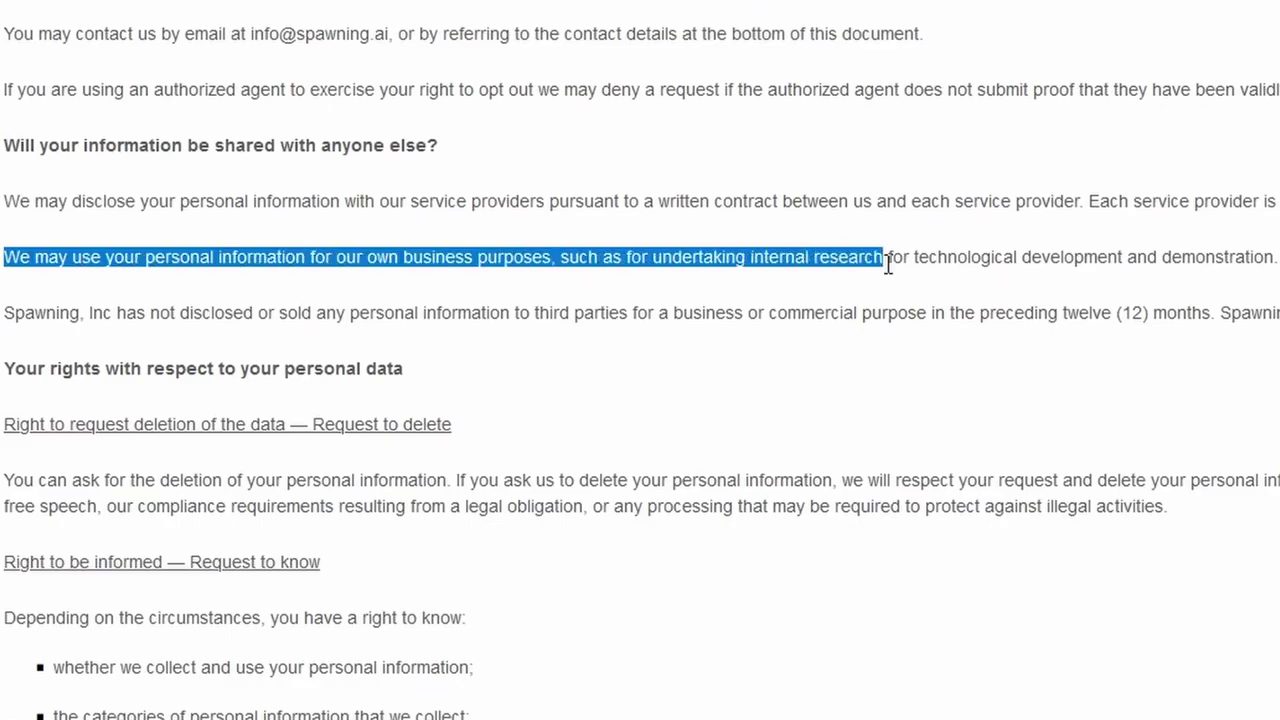
left_click_drag(886, 257, 1277, 260)
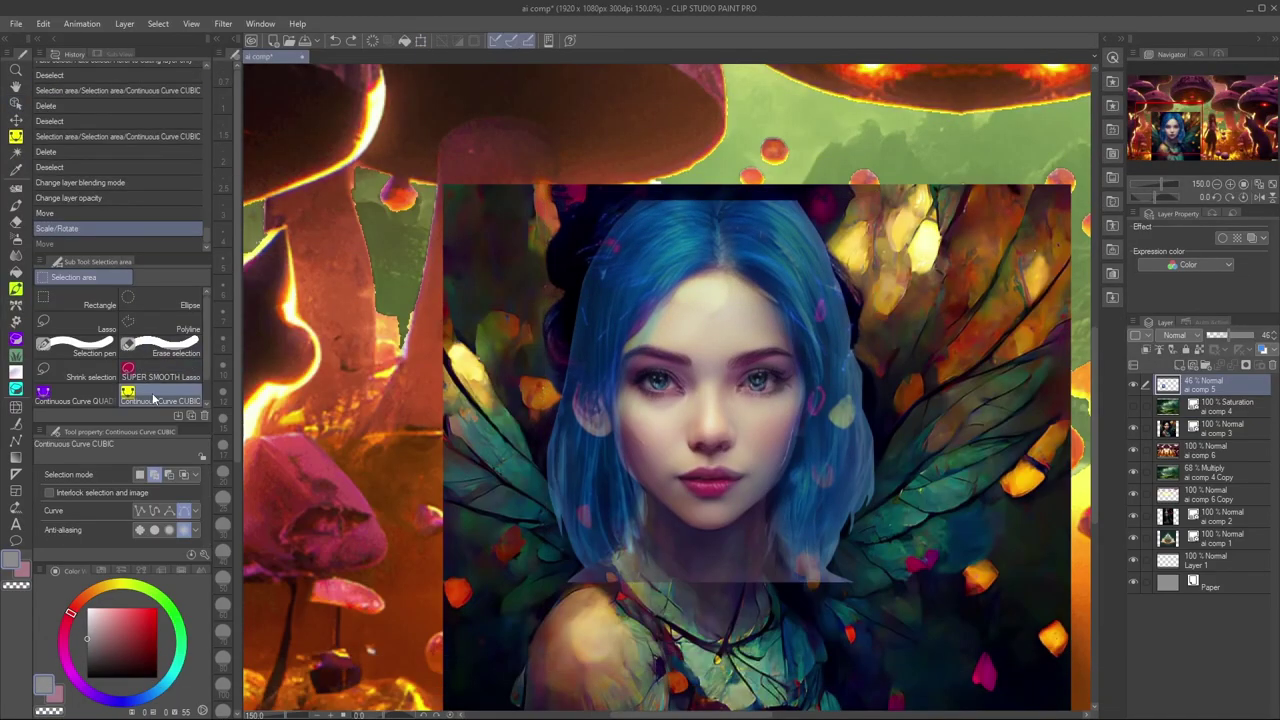
Set the Ctrl modifier of the Continuous Curve CUBIC sub tool to temporarily change to the Operation tool
right_click(160, 398)
left_click(230, 548)
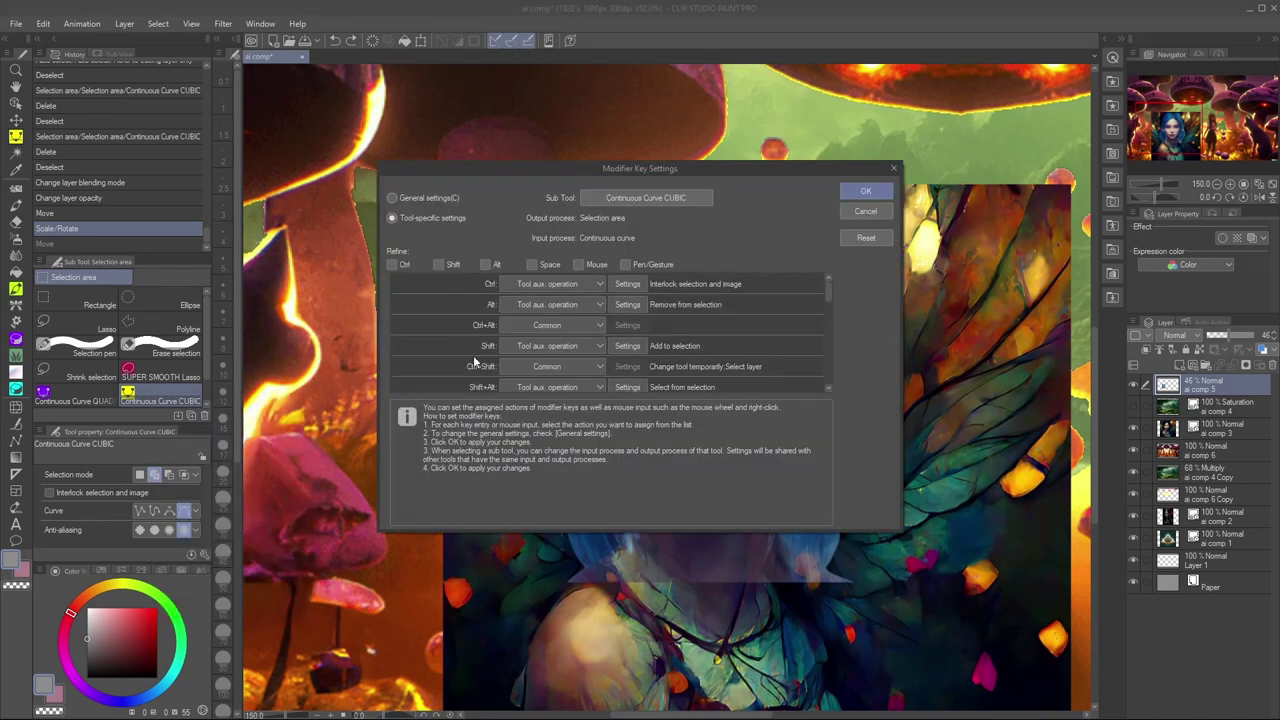
left_click(520, 285)
left_click(578, 335)
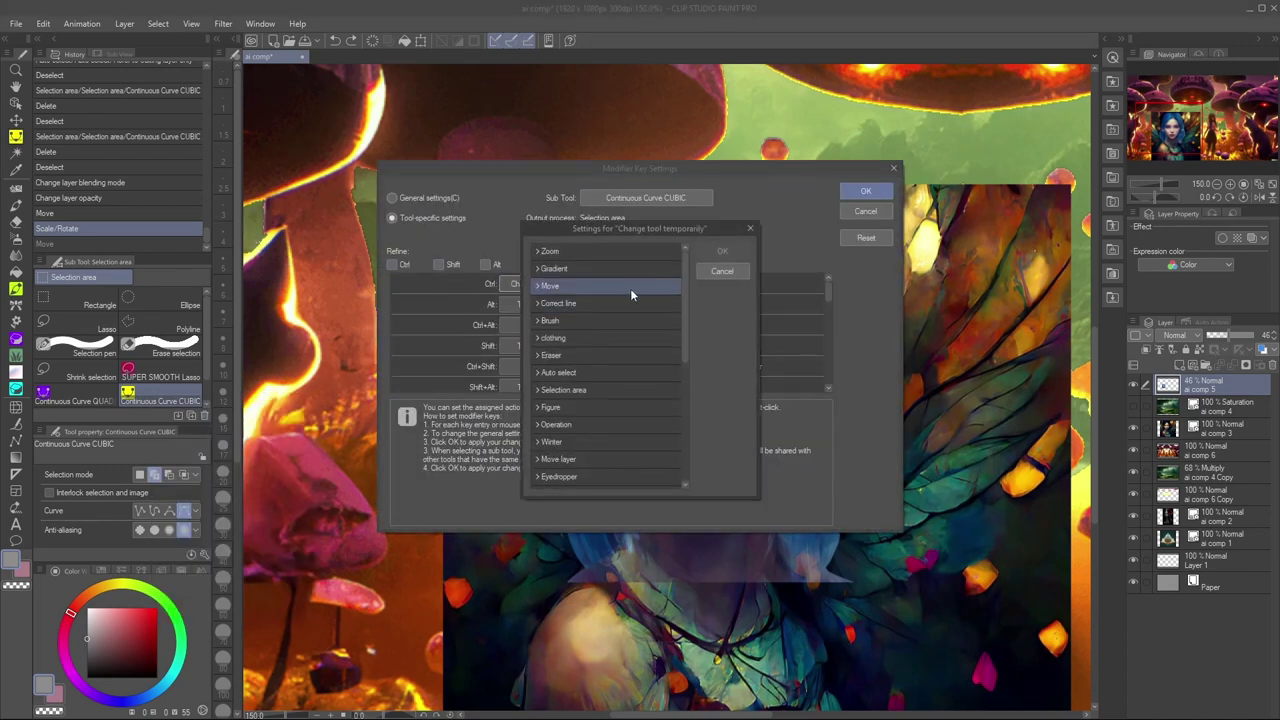
left_click(598, 423)
left_click(724, 251)
left_click(870, 191)
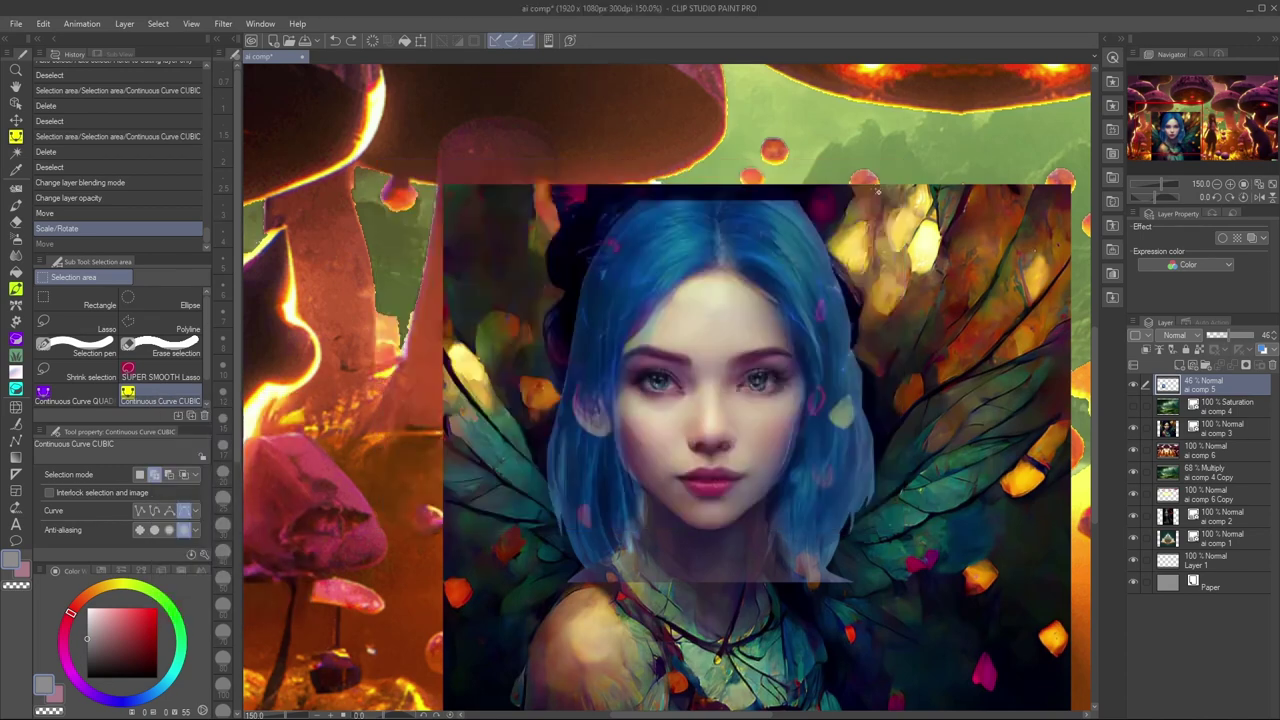
Toggle the ai comp 3 and ai comp 5 layers to compare the faces, and start a Scale/Rotate transform on ai comp 5
left_click(1136, 429)
left_click(1136, 429)
left_click(1134, 384)
left_click(1134, 384)
key("ctrl+t")
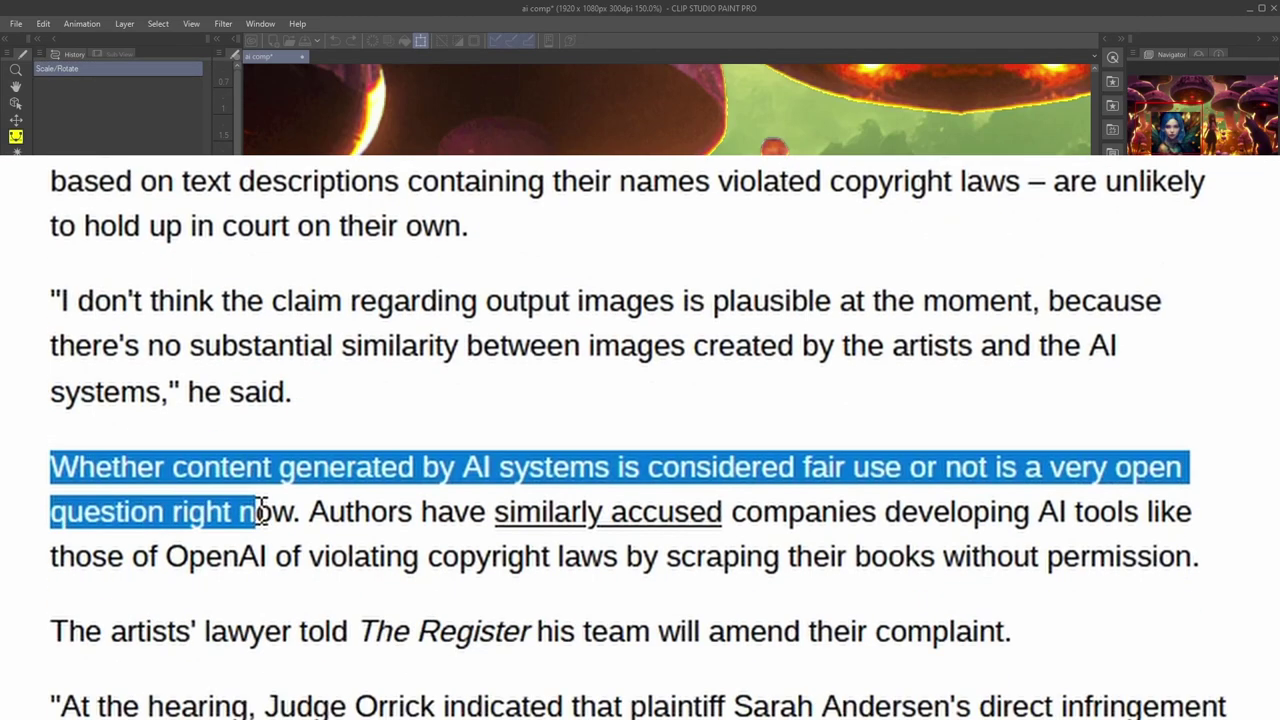
Highlight the article passages on fair use, lawful access to copyrighted works and the EU AI Act, plus the last article's publication day
mouse_move(251, 514)
left_mouse_down()
mouse_move(449, 409)
mouse_move(1203, 409)
left_mouse_up()
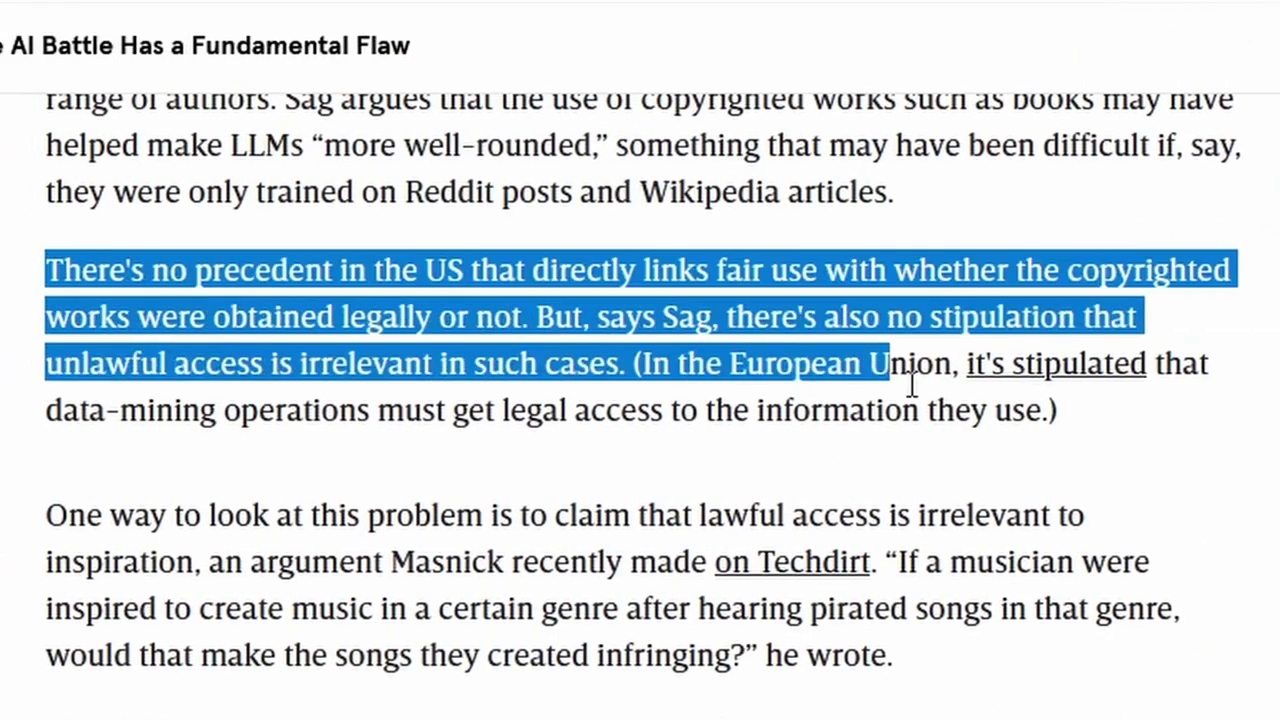
left_click_drag(831, 389, 1075, 435)
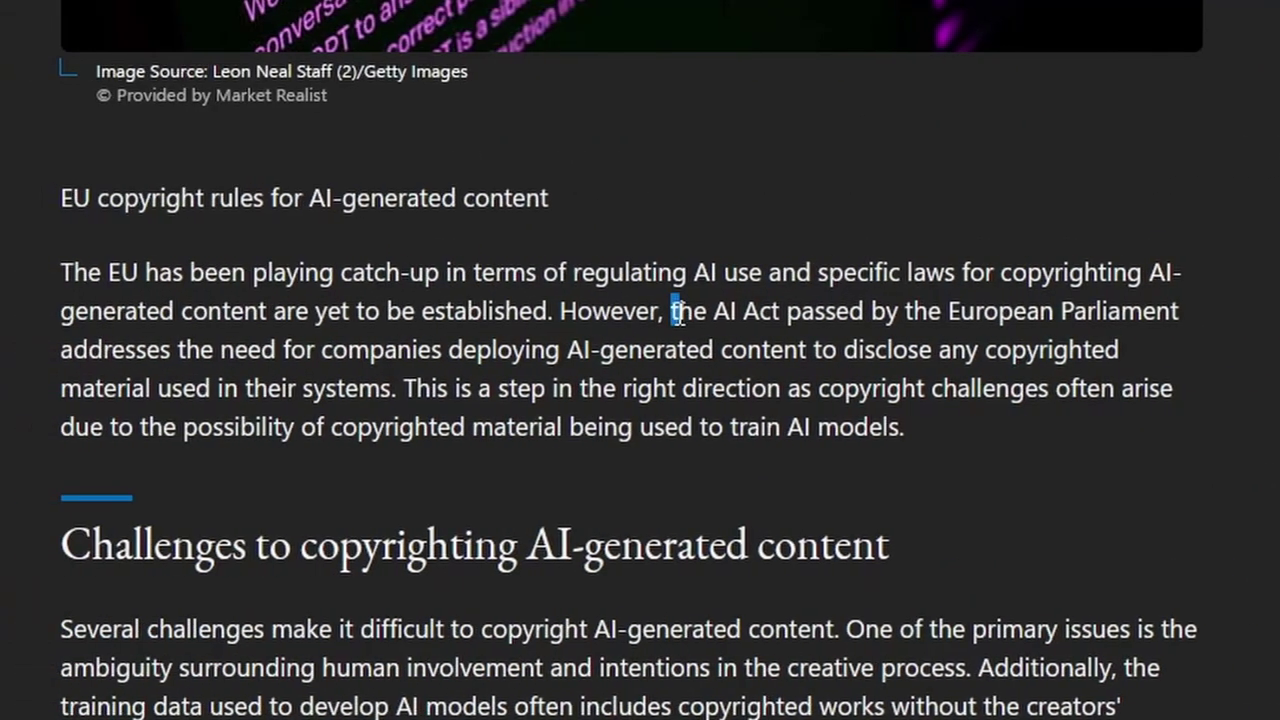
left_click_drag(677, 310, 408, 389)
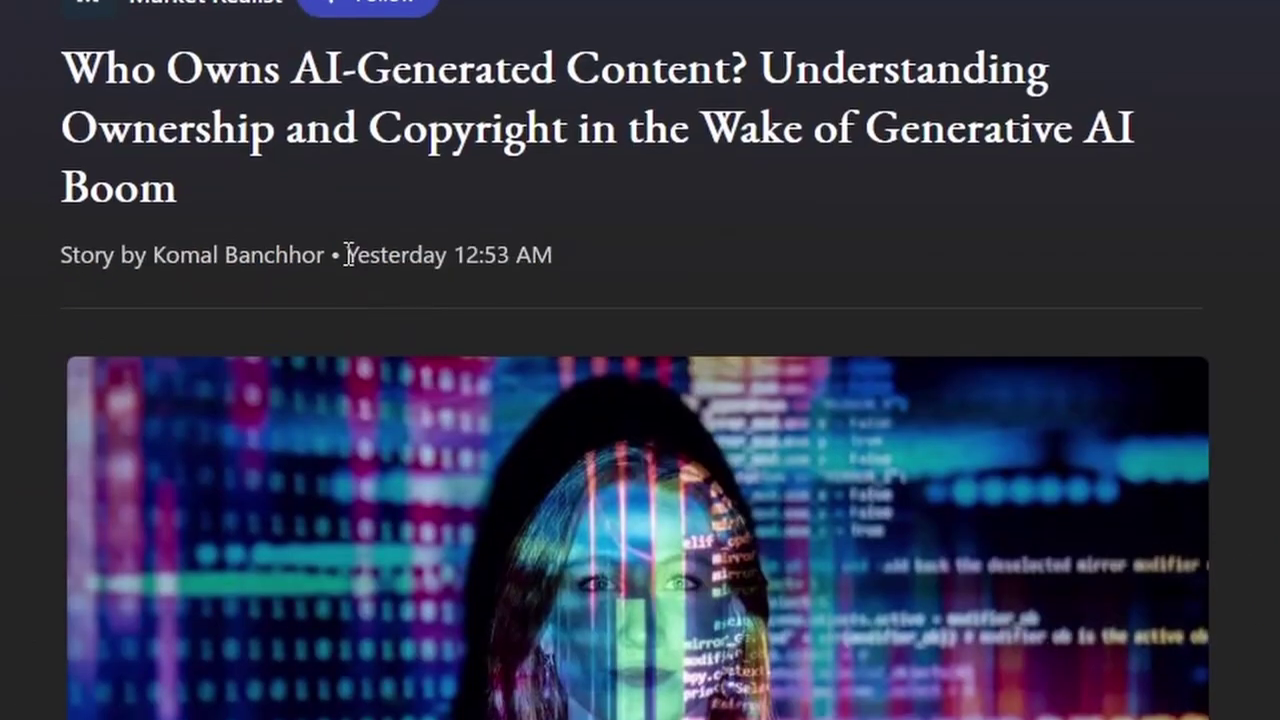
left_click_drag(346, 251, 467, 298)
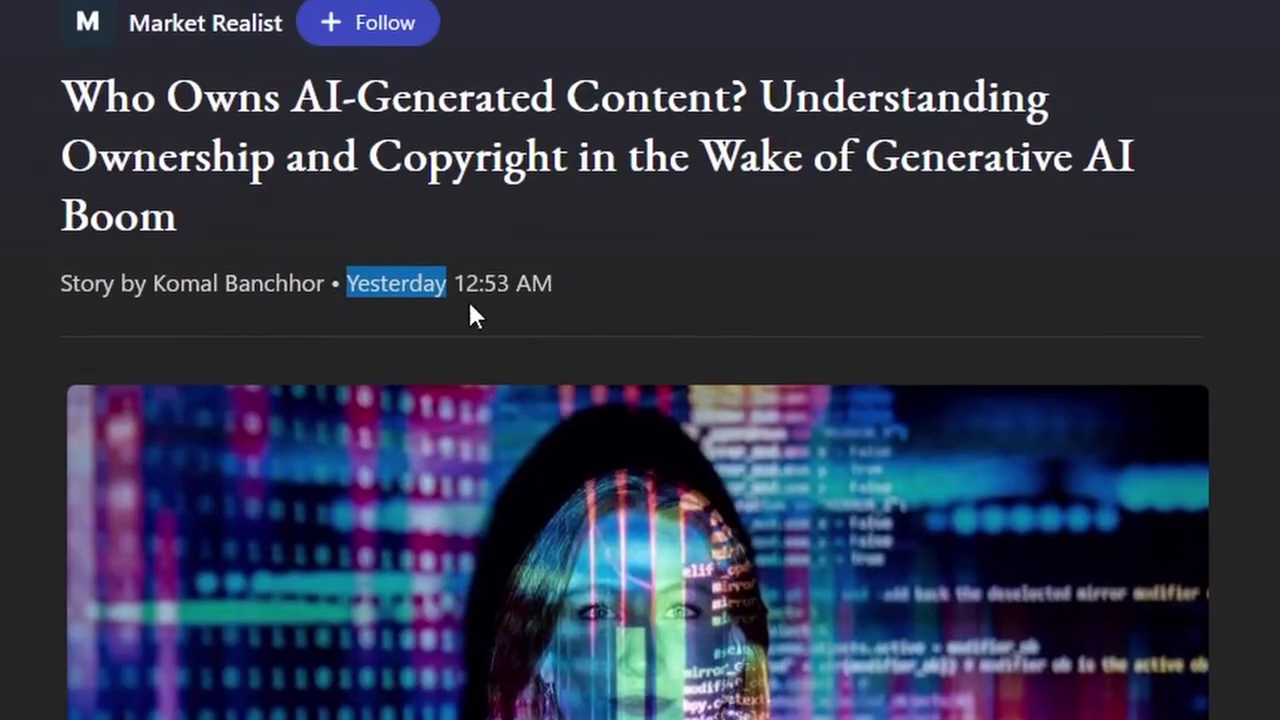
left_click(723, 316)
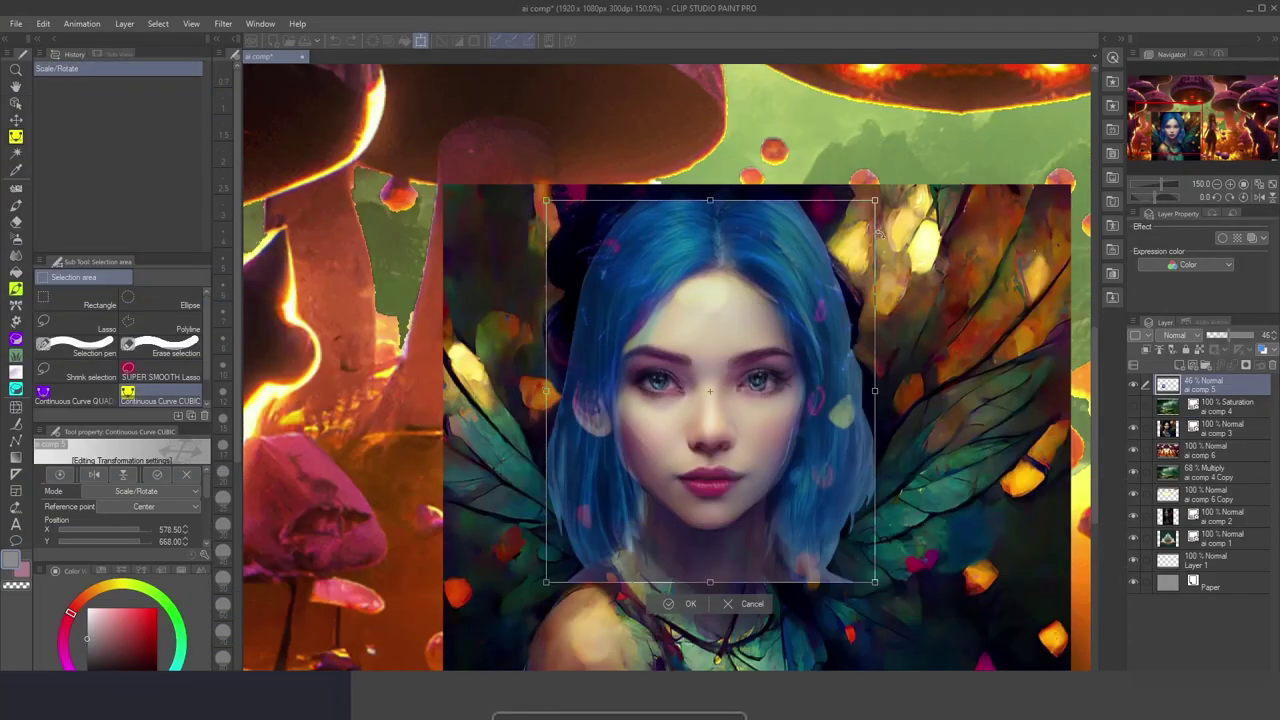
left_click_drag(871, 386, 878, 385)
left_click_drag(877, 578, 884, 593)
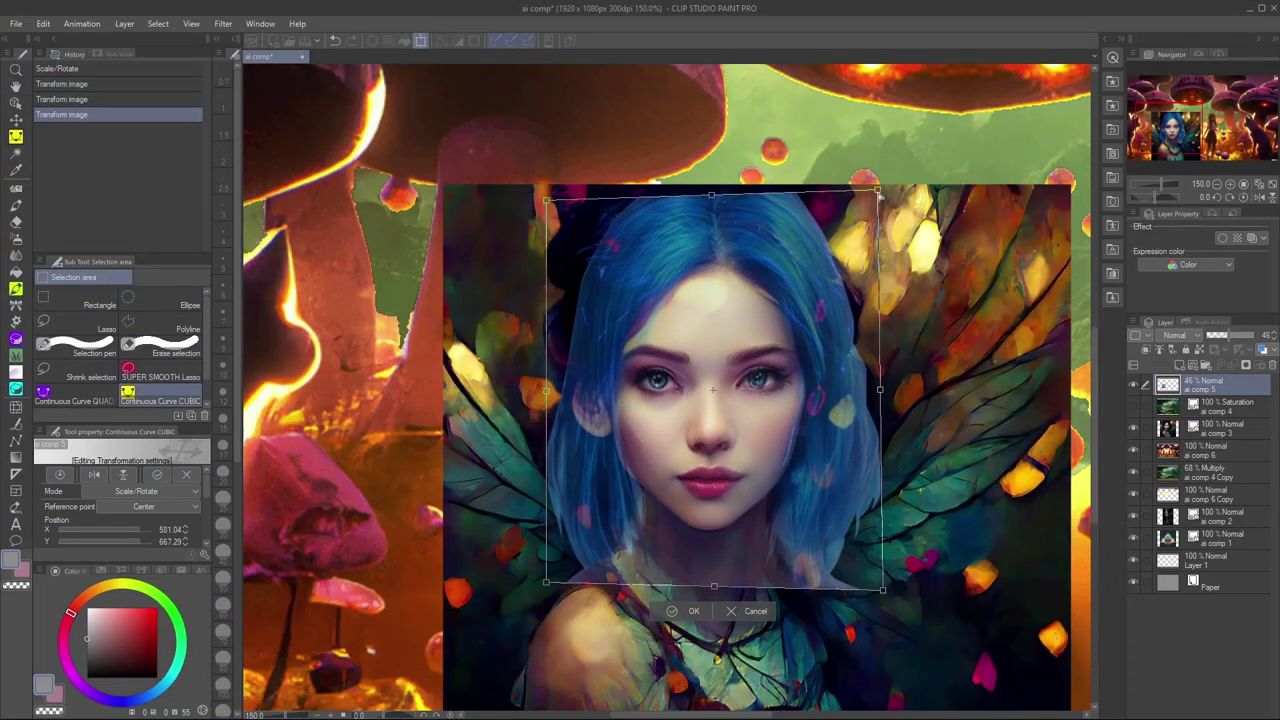
left_click_drag(880, 196, 881, 193)
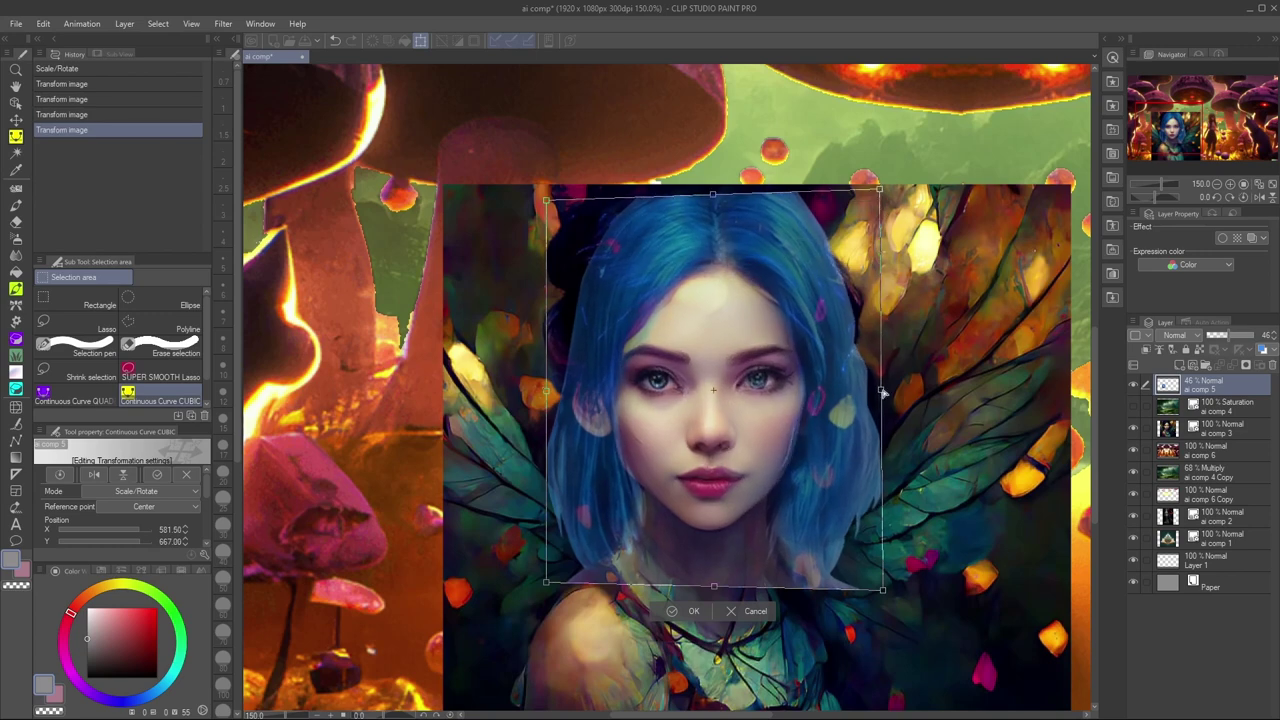
key("ctrl+z")
key("ctrl+z")
key("ctrl+z")
key("ctrl+z")
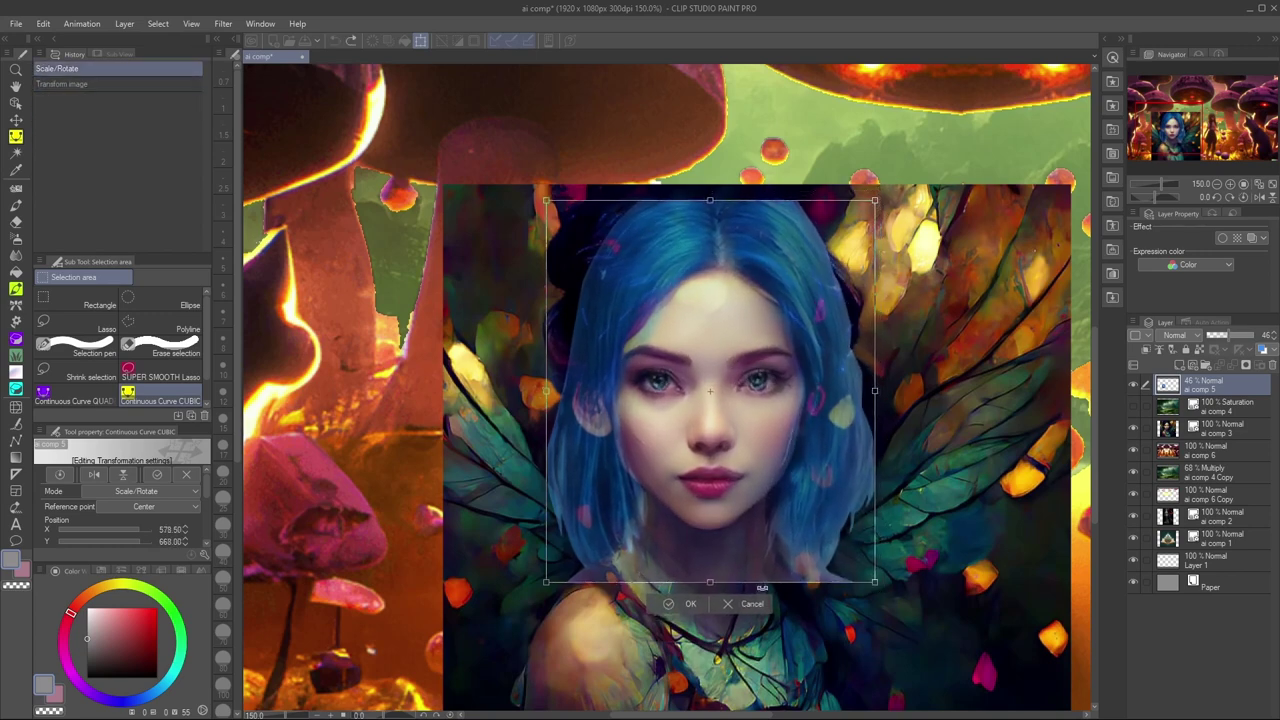
left_click(753, 603)
Start a Mesh Transformation on ai comp 5 and pull the inner lattice point above the right-hand eye inward
key("ctrl+t")
left_click(43, 23)
mouse_move(190, 338)
left_click(285, 351)
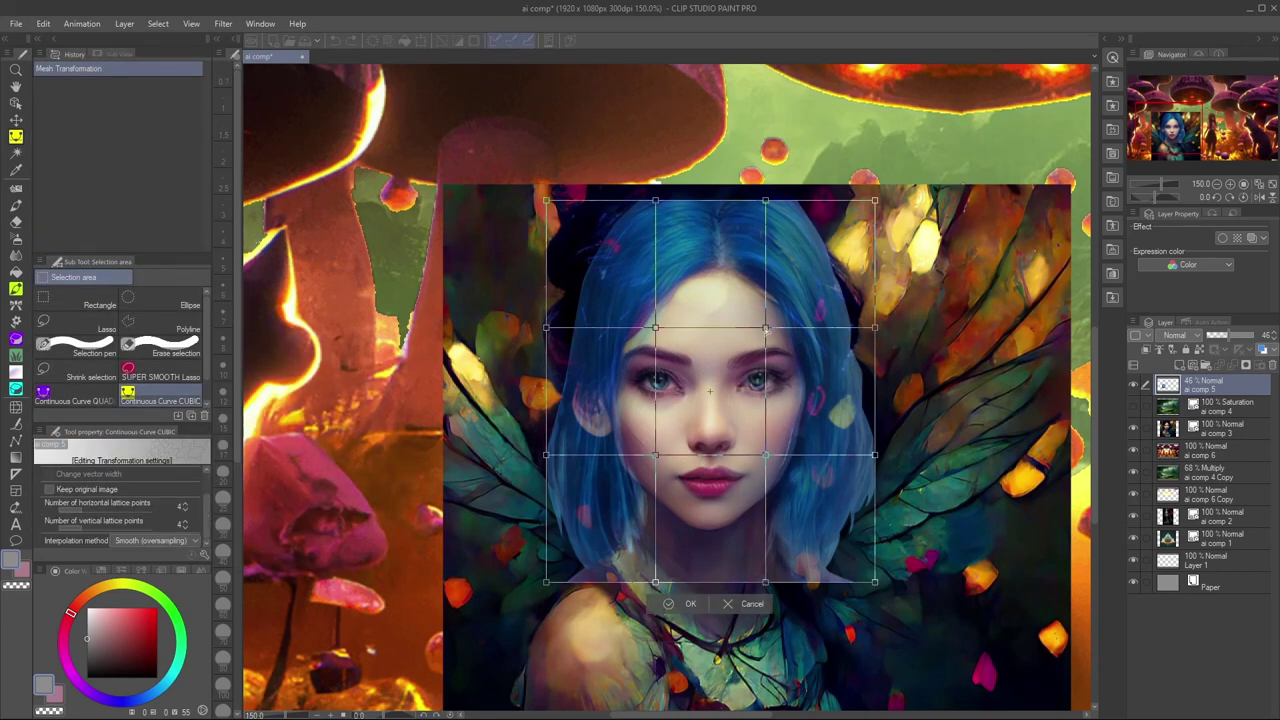
left_click_drag(765, 327, 747, 335)
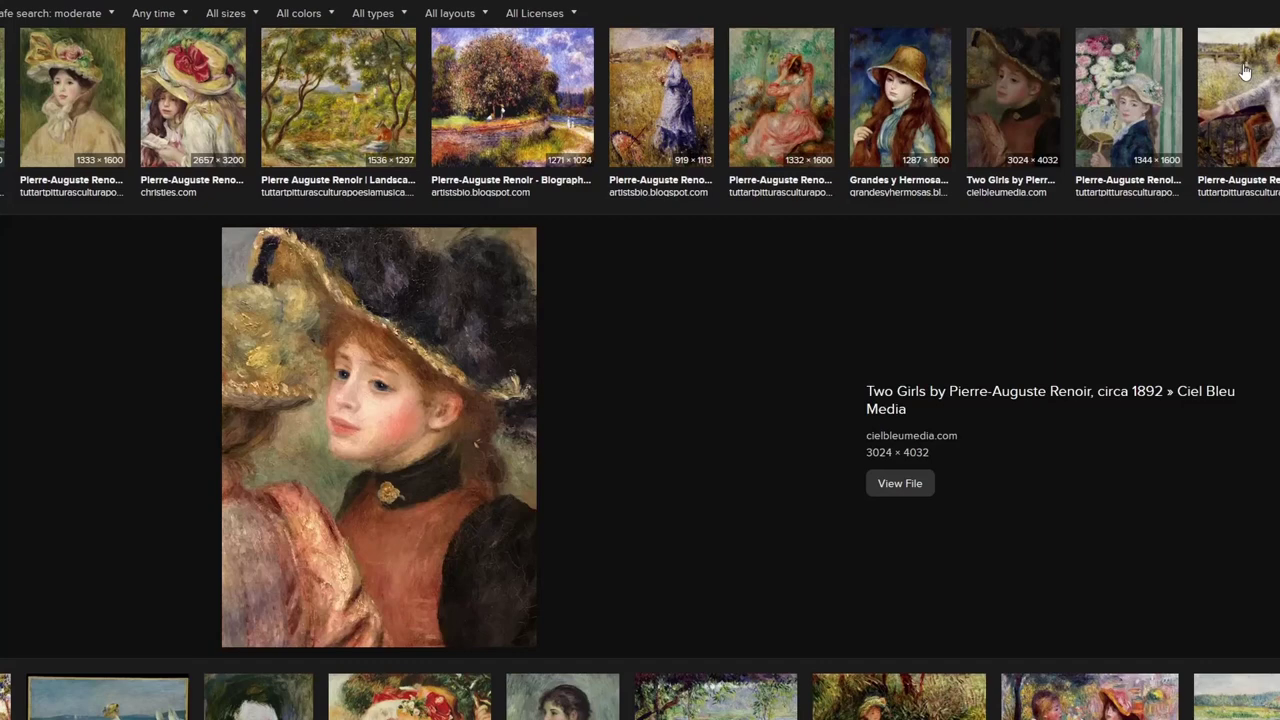
Preview further Pierre-Auguste Renoir paintings in the image search results
left_click(1150, 82)
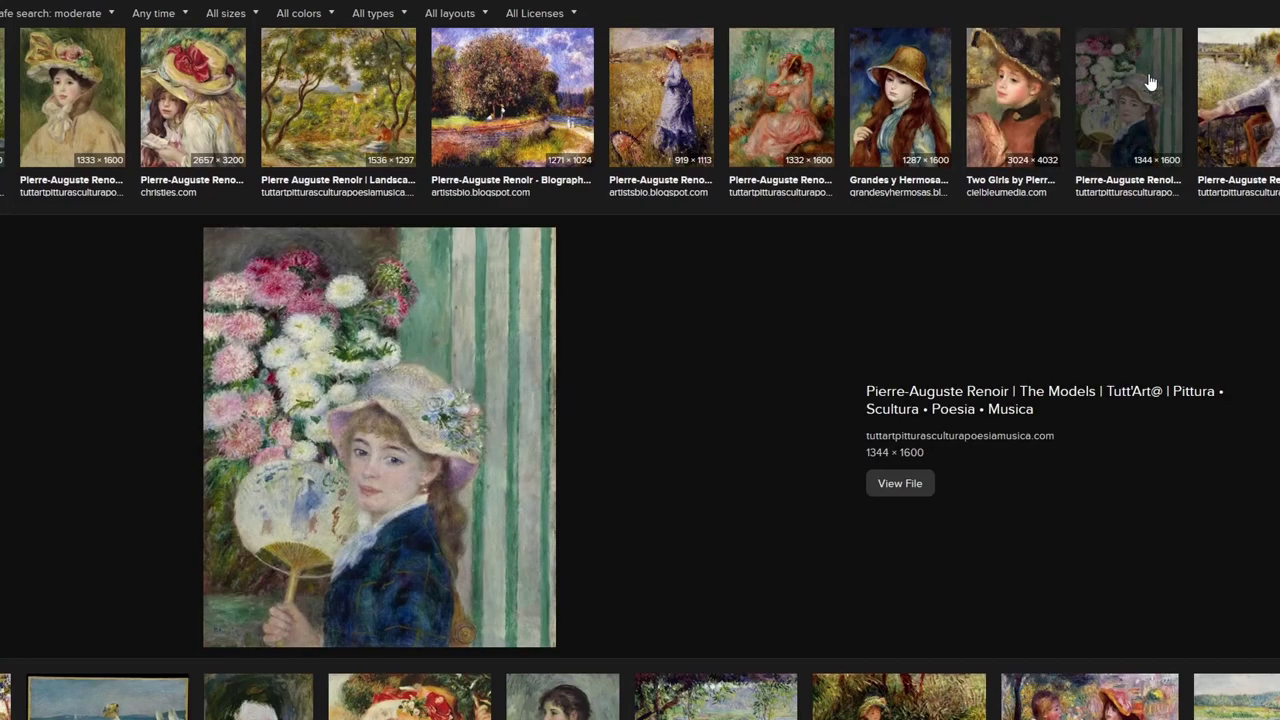
left_click(1240, 100)
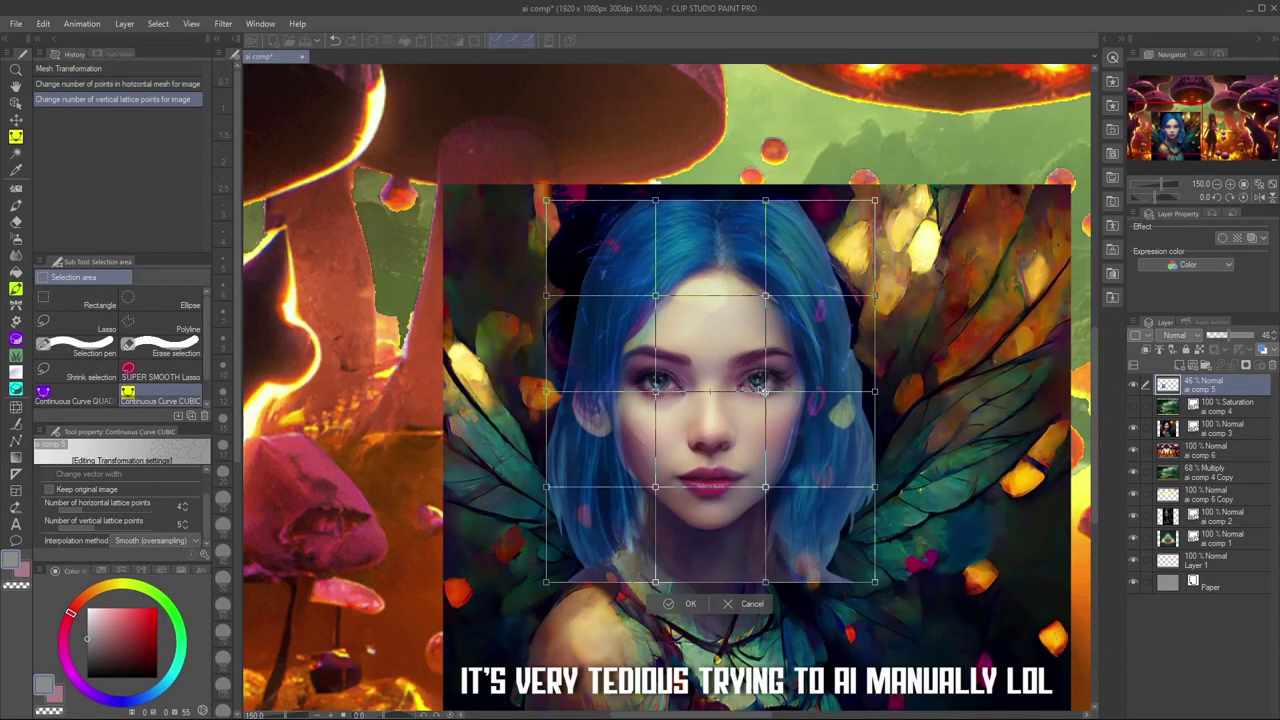
Warp ai comp 5 onto the underlying face by moving the lattice points near the right-hand eye, mouth, lower edge and right-hand edge, and apply the mesh
left_click_drag(762, 390, 768, 386)
left_click_drag(766, 487, 770, 484)
left_click_drag(766, 583, 766, 587)
left_click_drag(656, 583, 653, 586)
left_click_drag(875, 487, 897, 478)
left_click_drag(875, 392, 876, 390)
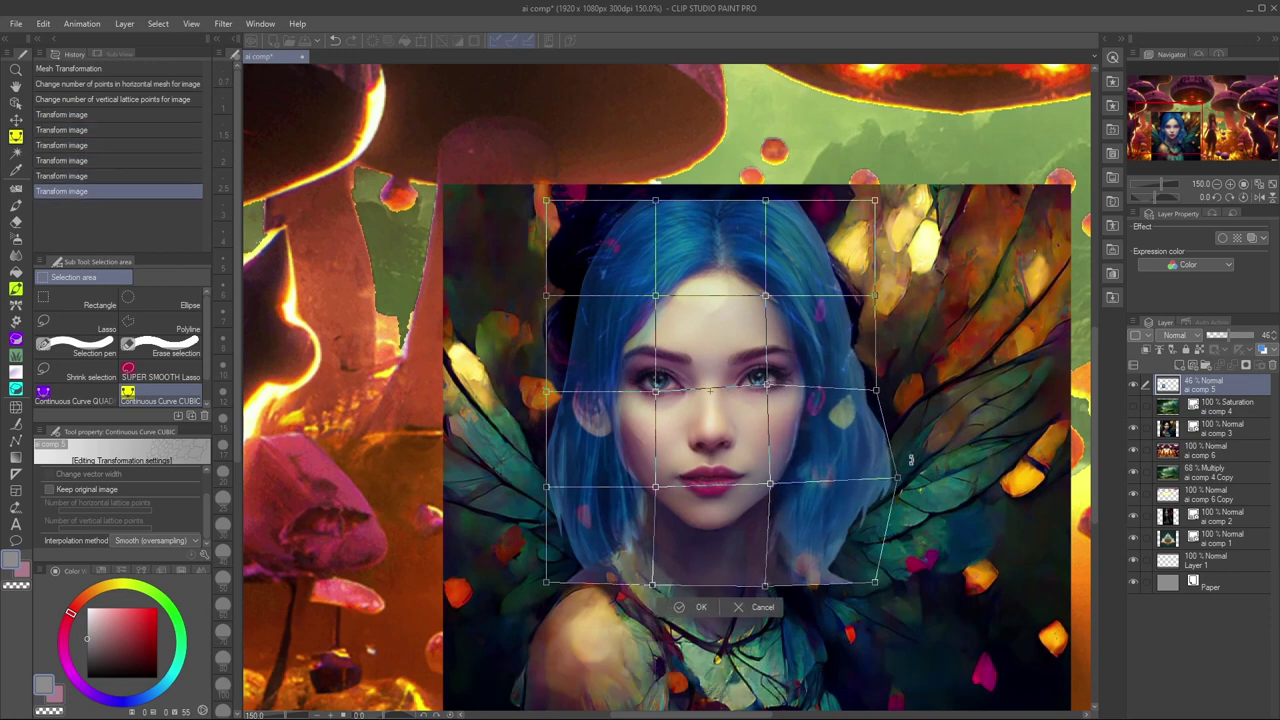
left_click(699, 608)
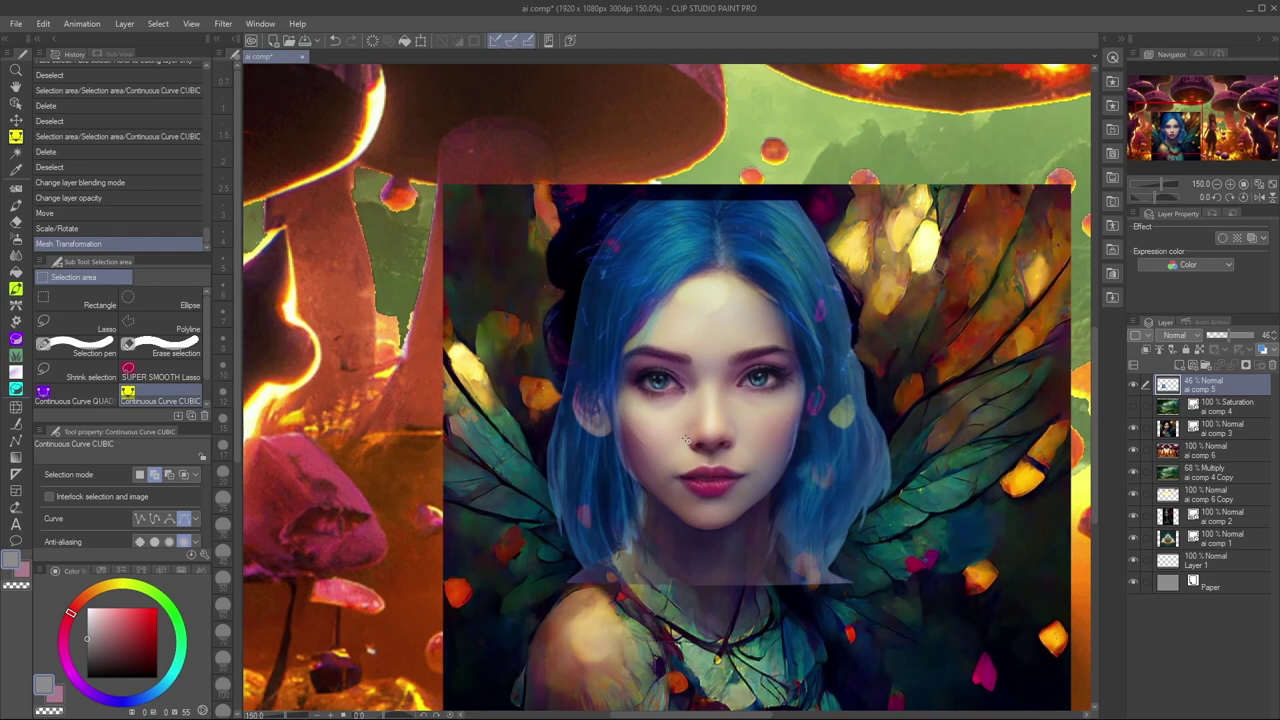
Start another Mesh Transformation on ai comp 5 with six vertical lattice points and adjust the mesh around the left-hand eyebrow
key("ctrl+m")
scroll(186, 508, "down", 2)
left_click(185, 505)
left_click(185, 511)
left_click(185, 523)
scroll(721, 342, "up", 1)
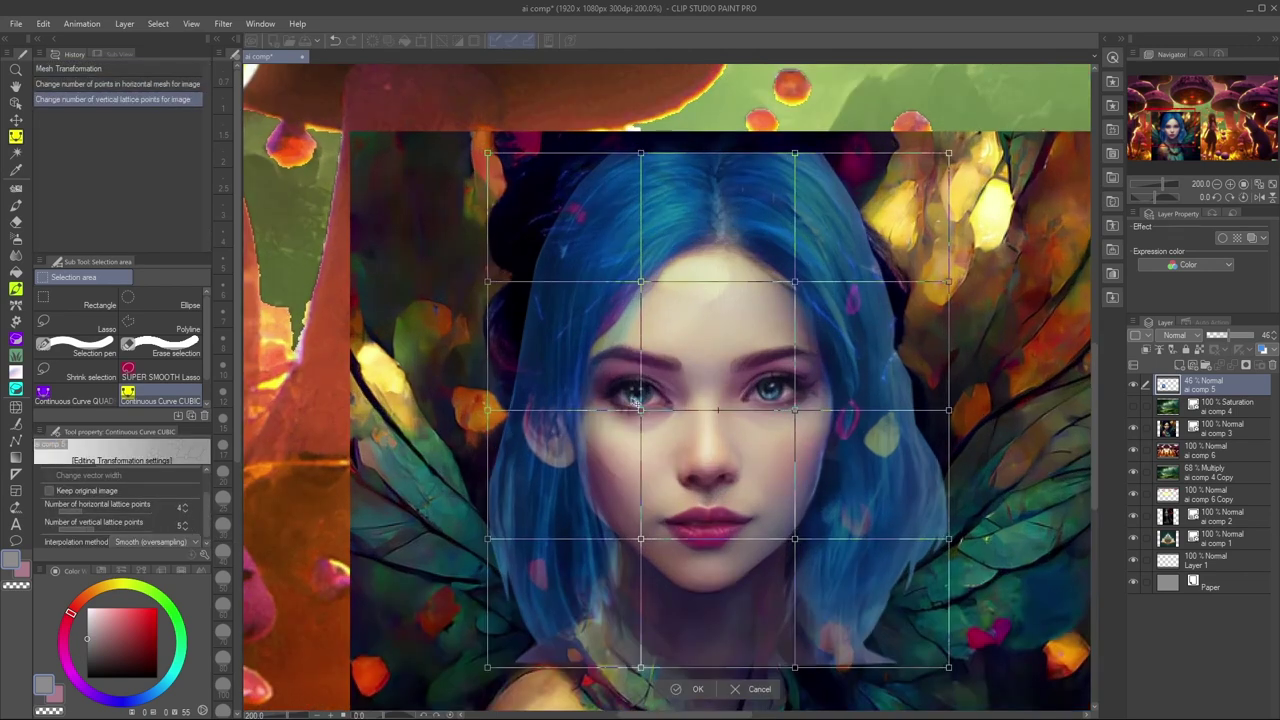
left_click(184, 525)
mouse_move(487, 357)
left_mouse_down()
mouse_move(500, 329)
mouse_move(487, 357)
left_mouse_up()
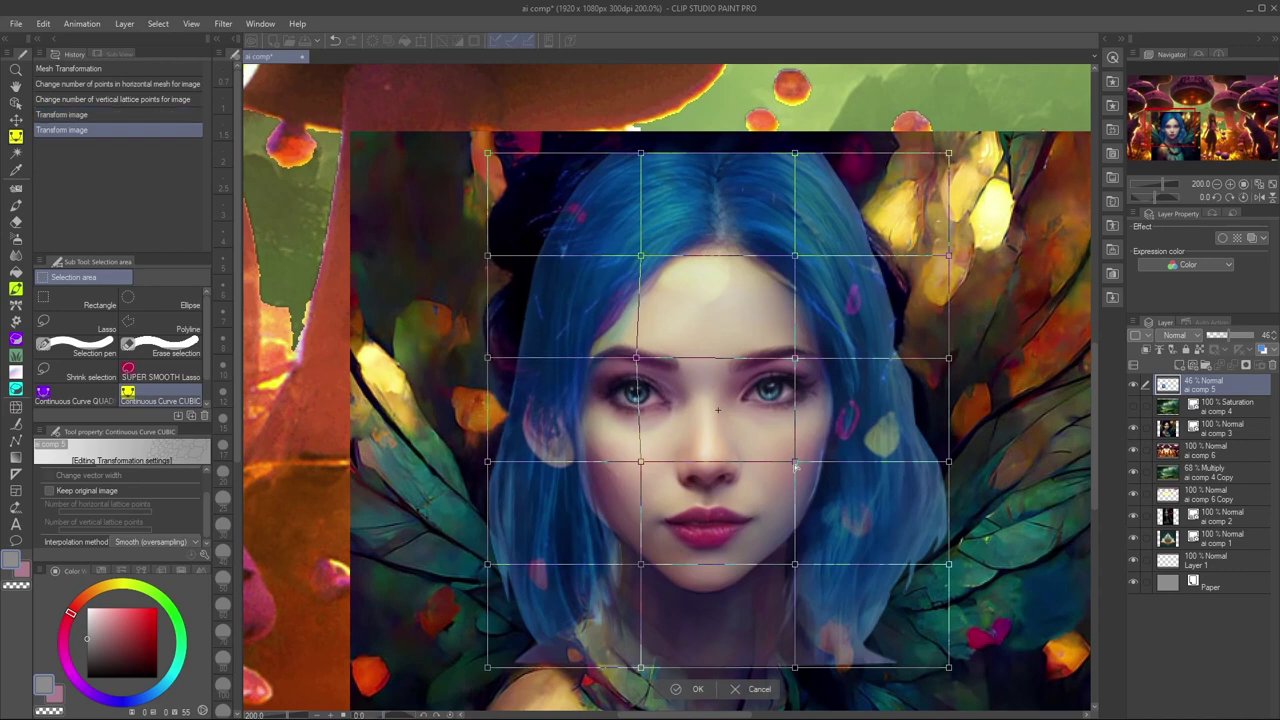
Refine ai comp 5 with a mesh of seven vertical and more horizontal lattice points, nudge the point beside the mouth, and apply it
left_click(186, 526)
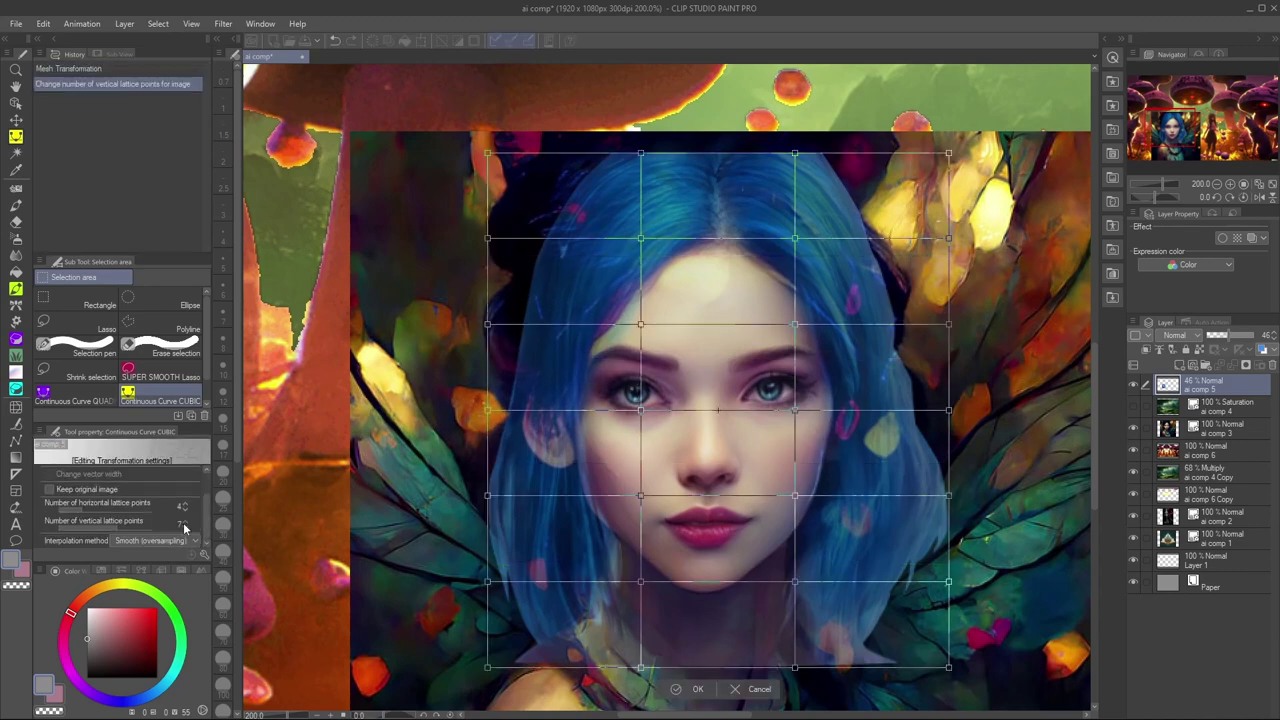
left_click(186, 508)
left_click(186, 508)
left_click_drag(765, 497, 769, 499)
left_click(680, 690)
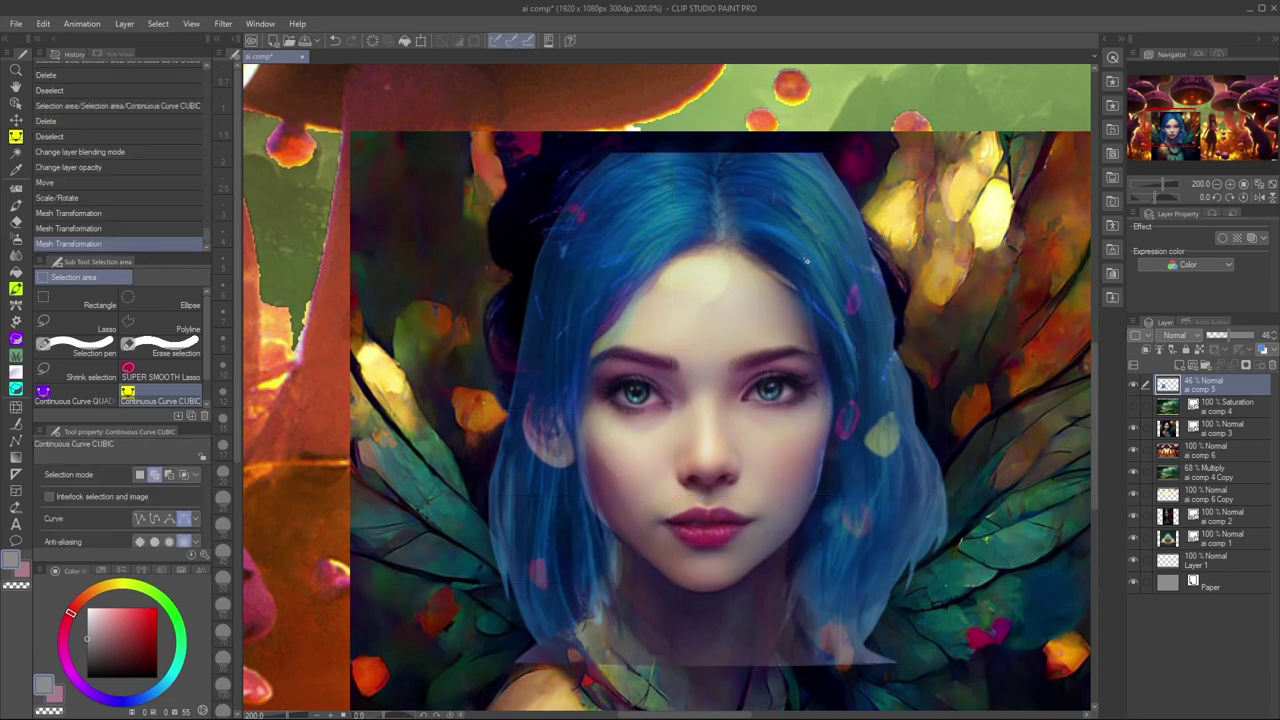
Erase the blue hair on both sides of the neck on ai comp 5 using the Soft airbrush with transparent colour, undoing the stray dab on the face
key("b")
left_click(223, 606)
mouse_move(934, 448)
left_mouse_down()
mouse_move(851, 657)
mouse_move(767, 671)
mouse_move(878, 522)
mouse_move(925, 345)
left_mouse_up()
mouse_move(511, 552)
left_mouse_down()
mouse_move(492, 466)
mouse_move(575, 541)
mouse_move(586, 571)
mouse_move(536, 628)
left_mouse_up()
mouse_move(536, 628)
left_mouse_down()
mouse_move(595, 582)
mouse_move(613, 642)
left_mouse_up()
left_click_drag(840, 598, 782, 602)
mouse_move(790, 600)
left_mouse_down()
mouse_move(824, 607)
mouse_move(841, 562)
mouse_move(793, 600)
mouse_move(922, 483)
left_mouse_up()
left_click(622, 475)
key("ctrl+z")
Erase the leftover blue hair beside the cheek and over the ear at brush size 30, and switch to the Continuous Curve CUBIC selection
key("bracketleft")
key("bracketleft")
key("bracketleft")
left_click_drag(893, 398, 831, 520)
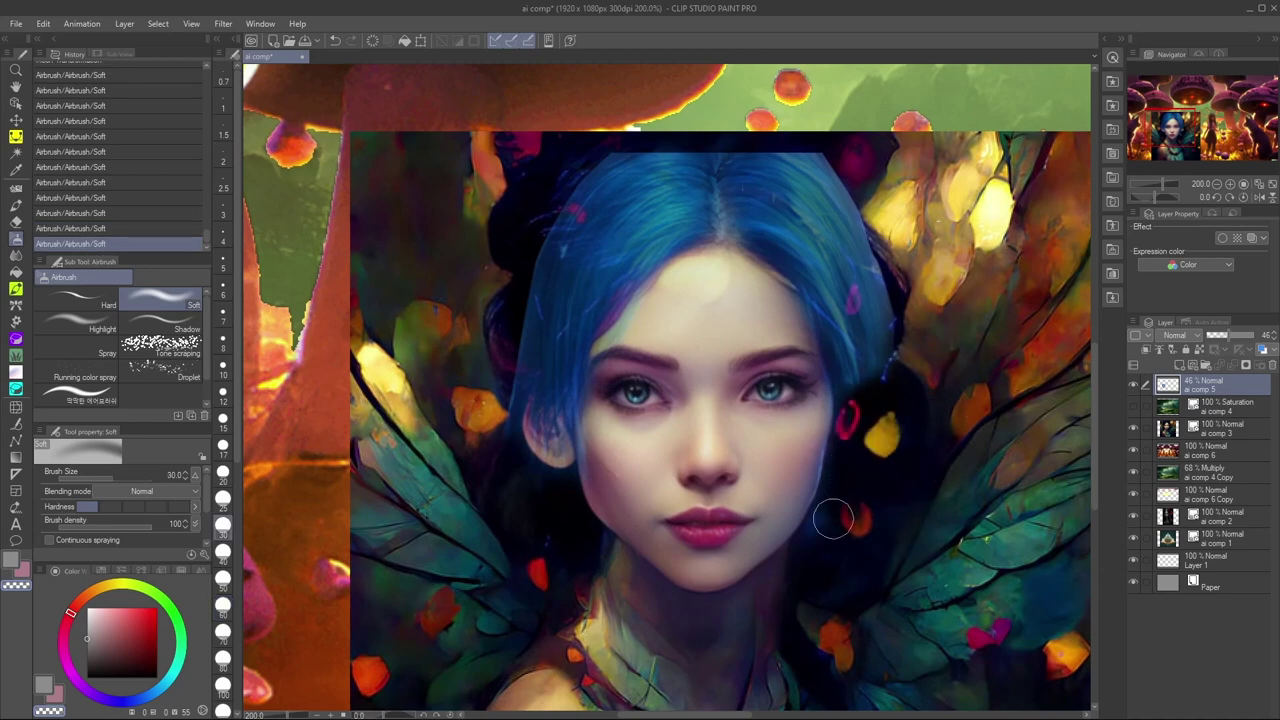
left_click_drag(530, 380, 550, 445)
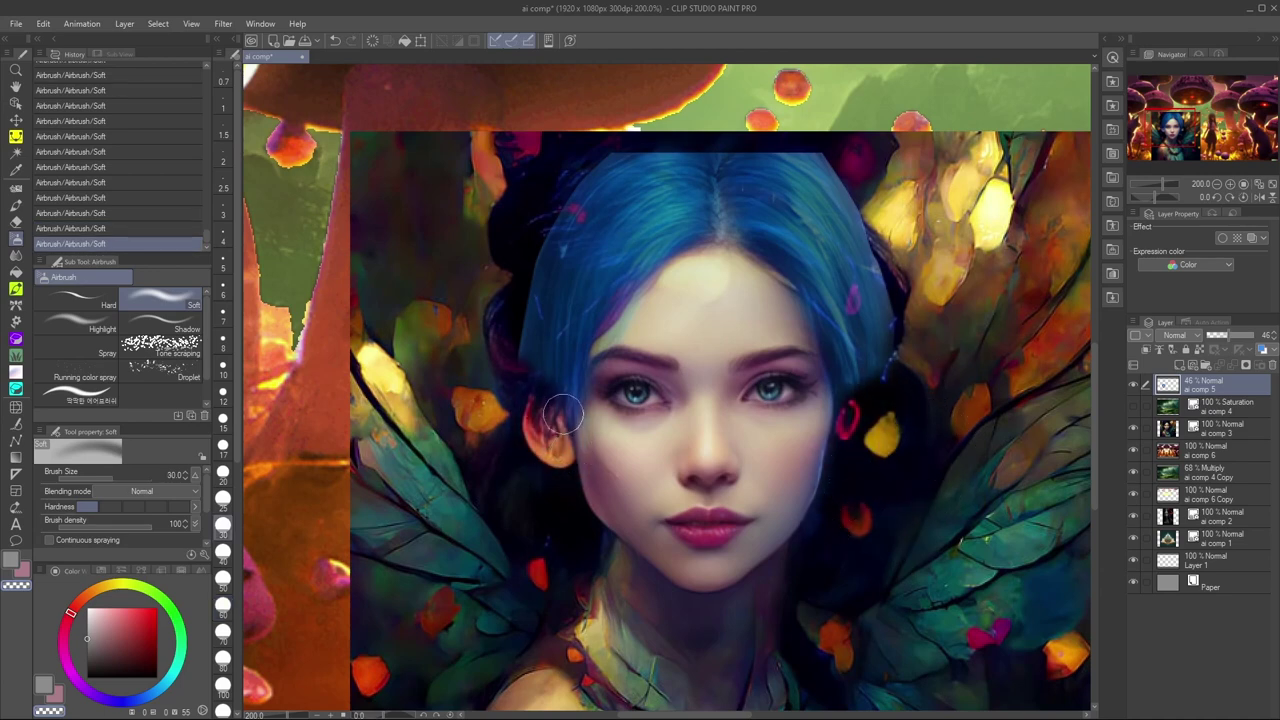
key("m")
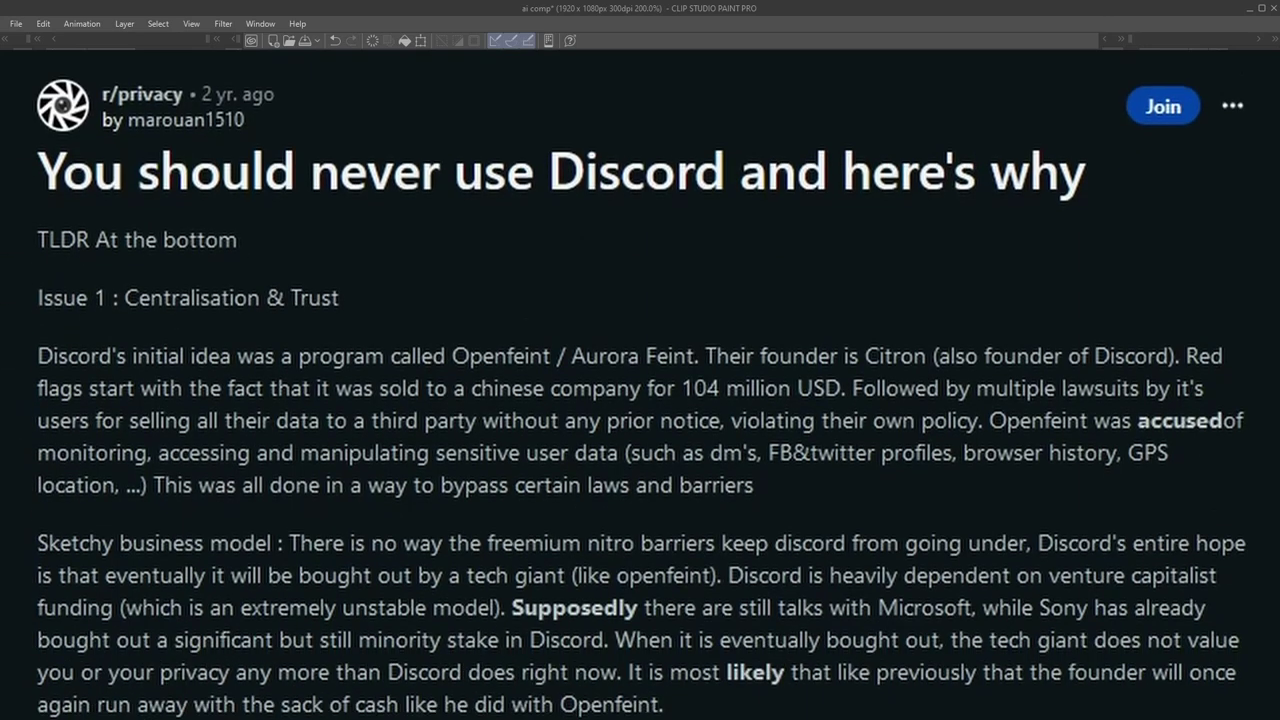
Highlight the closing words about Openfeint in the Discord privacy post and look through the Discord data breach article
left_click_drag(262, 700, 640, 700)
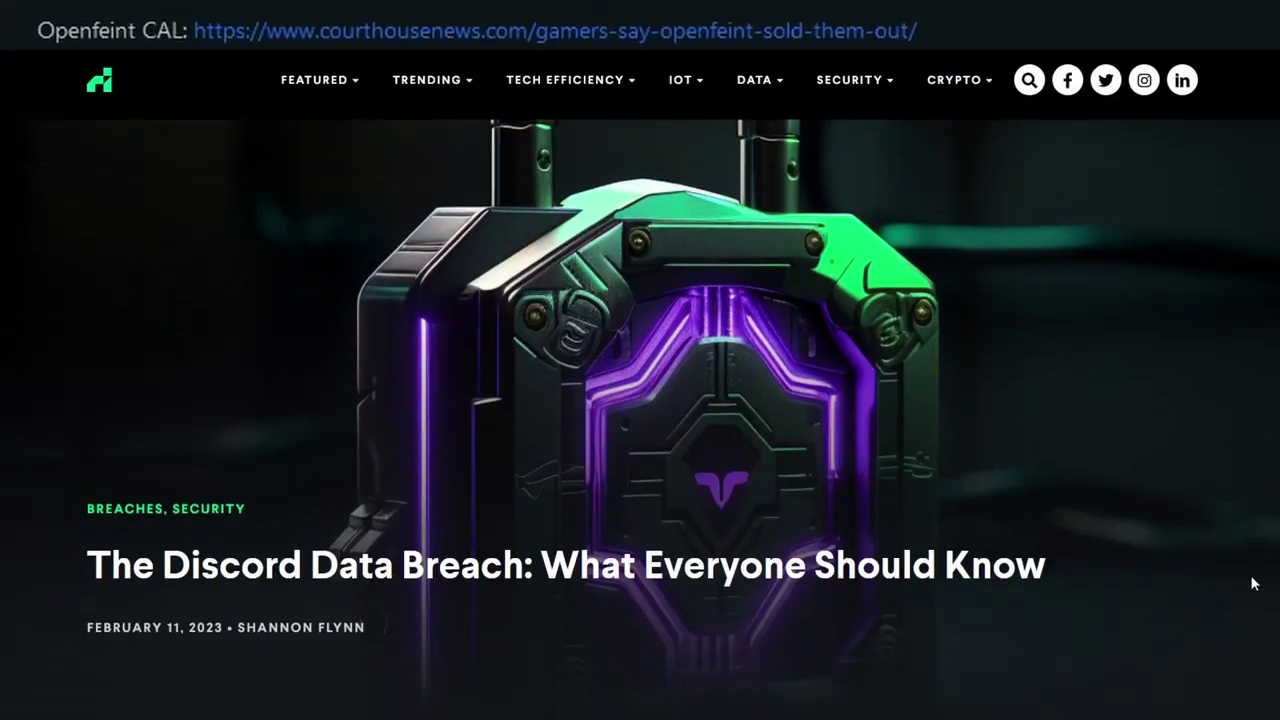
scroll(1254, 584, "down", 6)
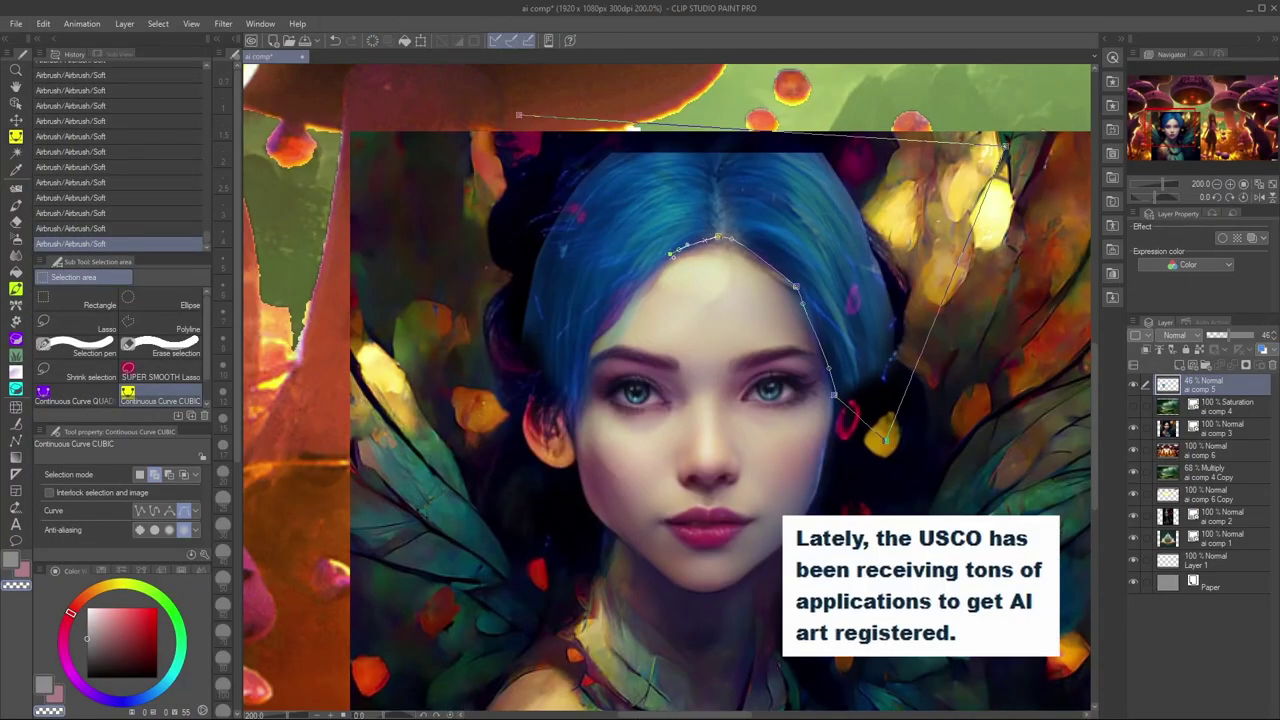
Close the curve selection along the hairline around the upper and right-hand blue hair, delete that hair from ai comp 5, and deselect
double_click(519, 115)
left_click(740, 461)
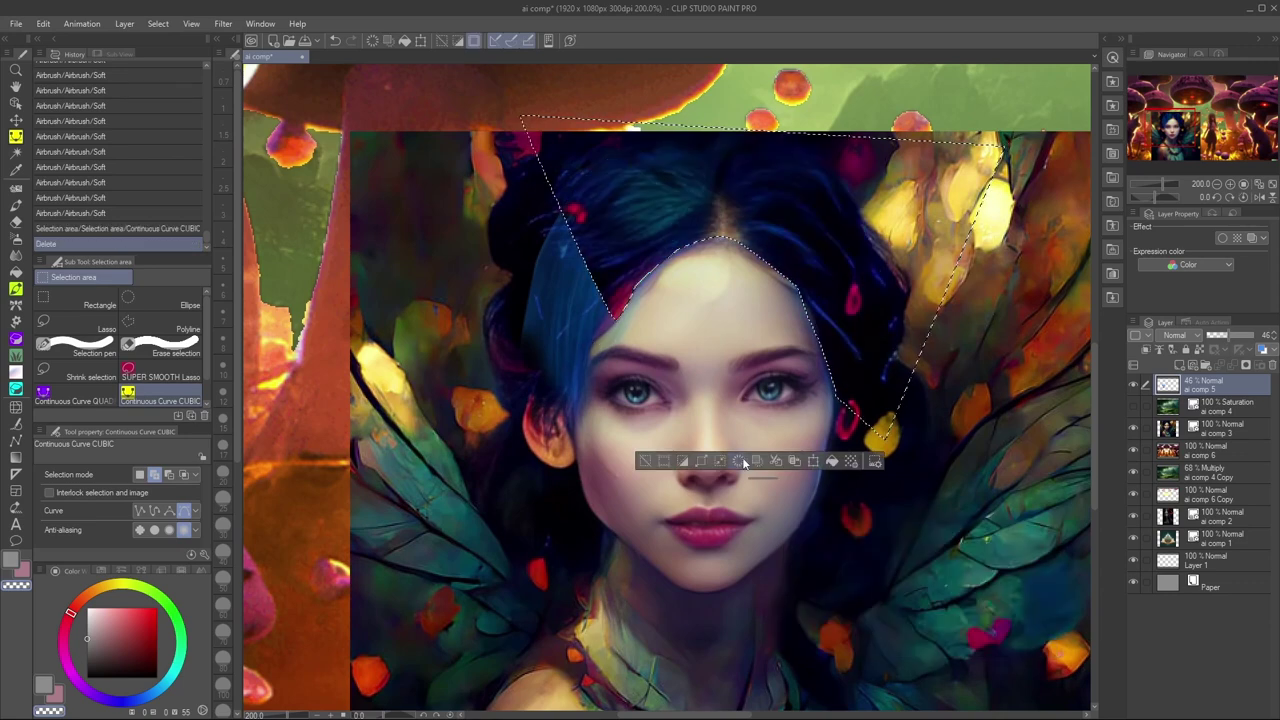
left_click(648, 461)
Erase the remaining blue hair at the left-hand side and along the hairline with the Soft airbrush, and fit the whole composition in view
key("b")
mouse_move(562, 236)
left_mouse_down()
mouse_move(542, 356)
mouse_move(596, 278)
left_mouse_up()
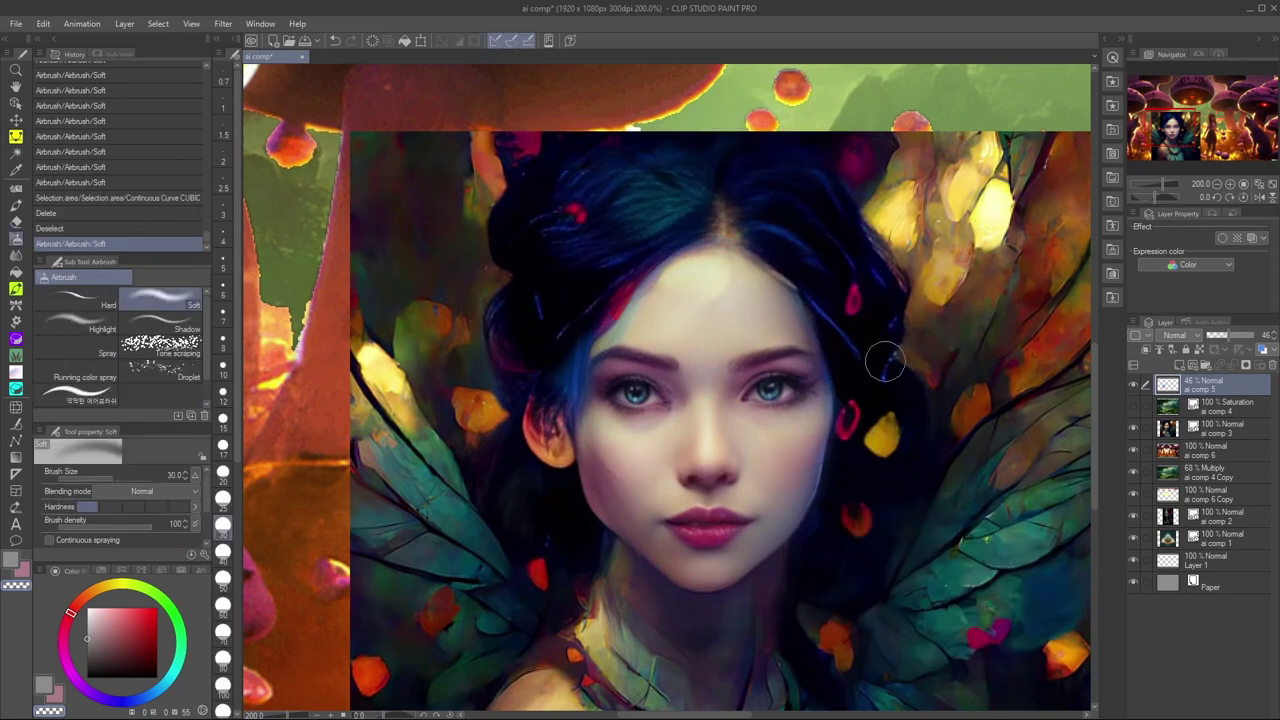
left_click_drag(684, 234, 628, 283)
left_click_drag(642, 268, 618, 315)
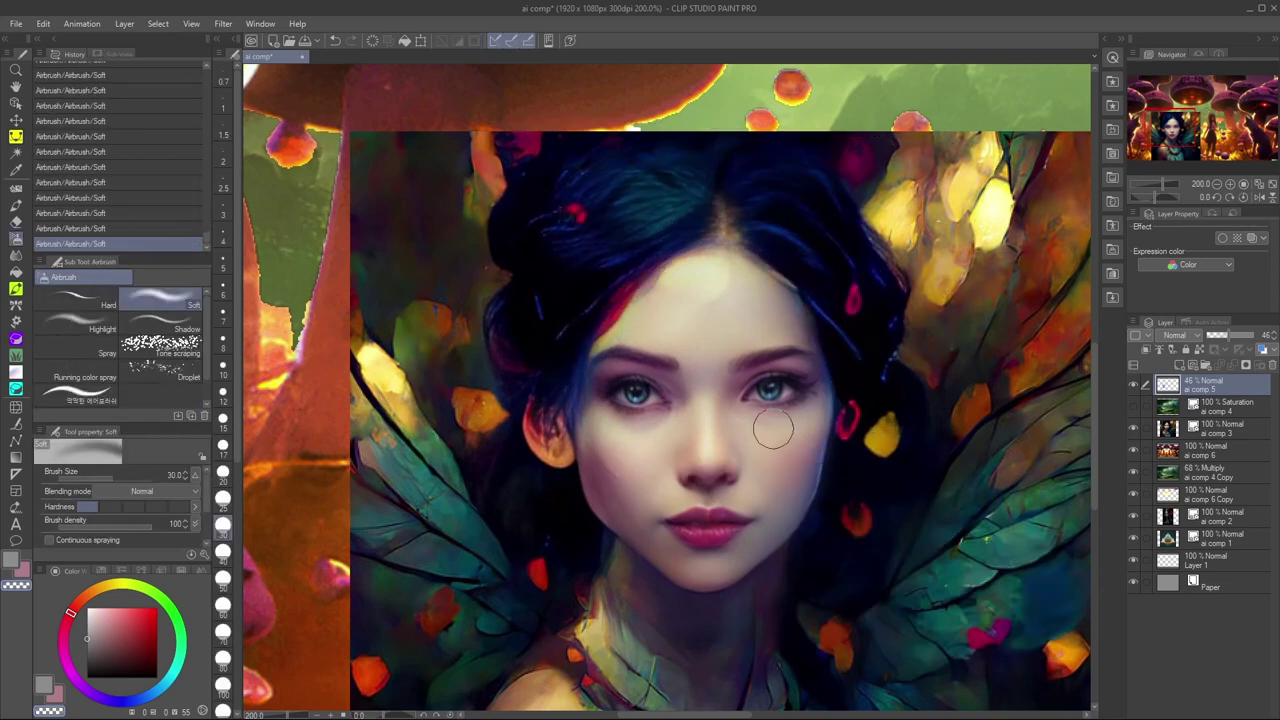
key("ctrl+0")
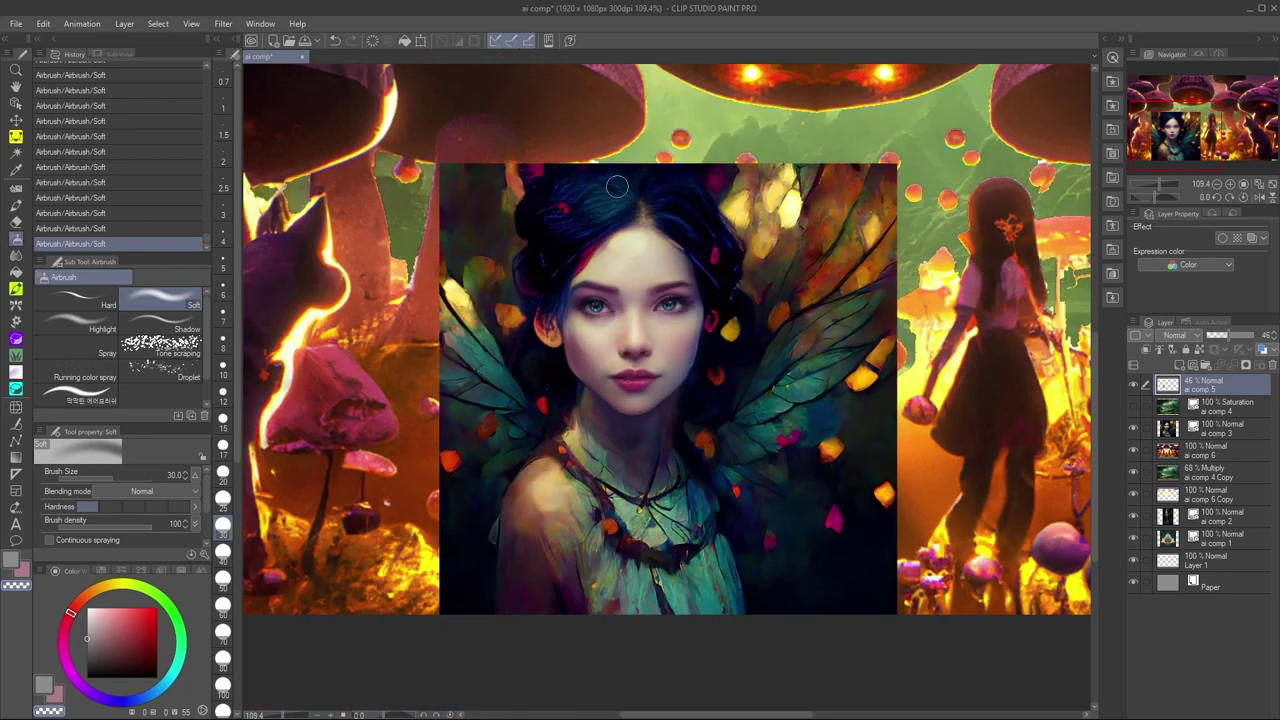